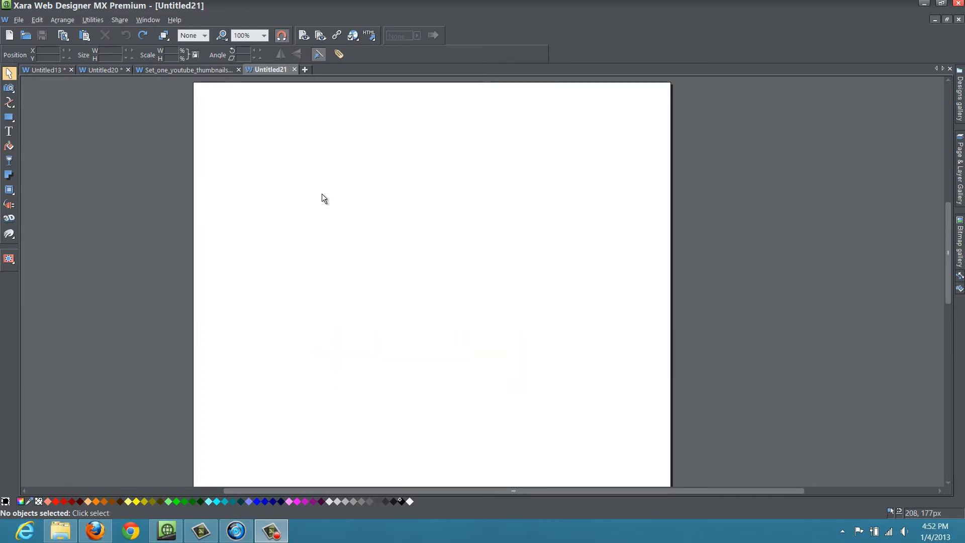
- Draw two black rectangles side by side near the page's middle, about 146 by 184 px and 130 by 181 px
mouse_move(11, 122)
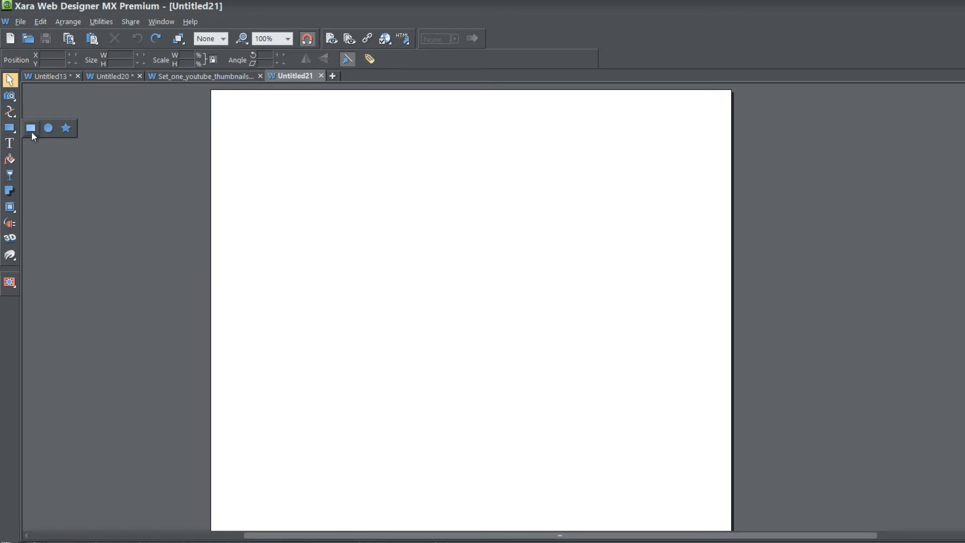
click(31, 129)
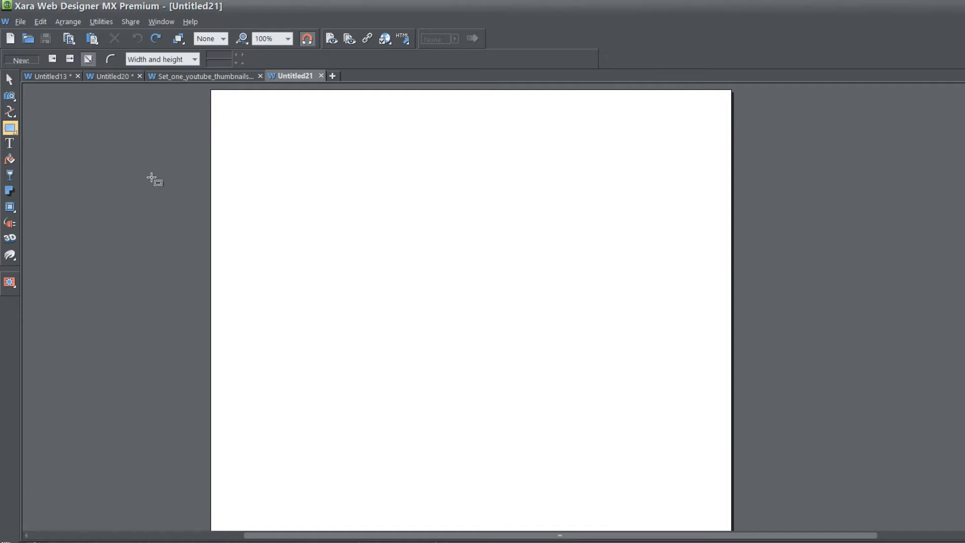
drag(270, 260, 286, 276)
drag(327, 309, 370, 385)
drag(393, 262, 482, 385)
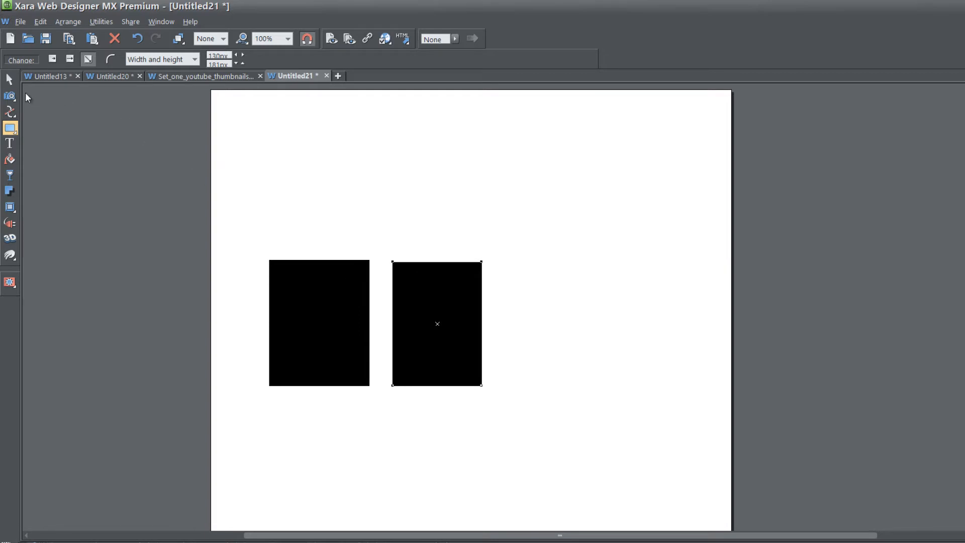
click(8, 81)
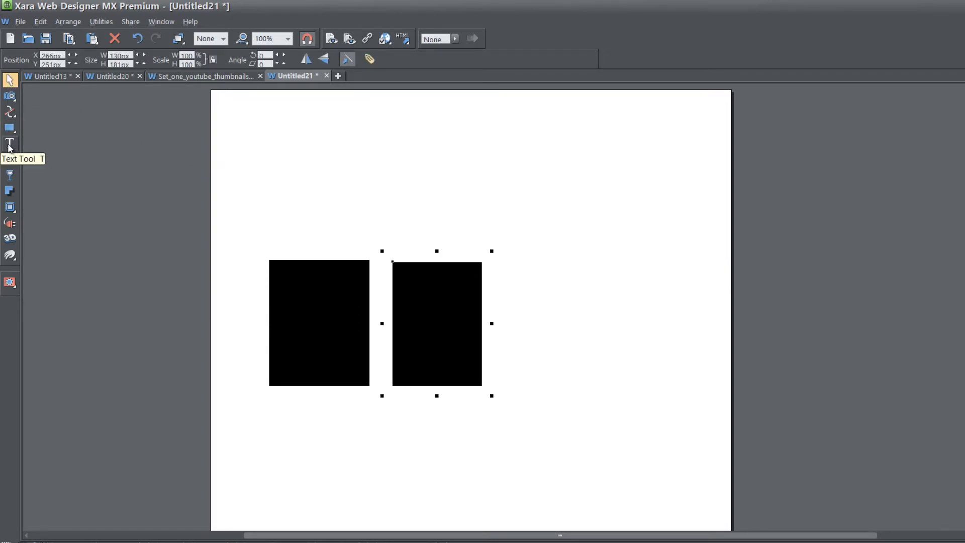
- Add the text "PUsh" near the top of the left rectangle and set its fill color to white
click(8, 145)
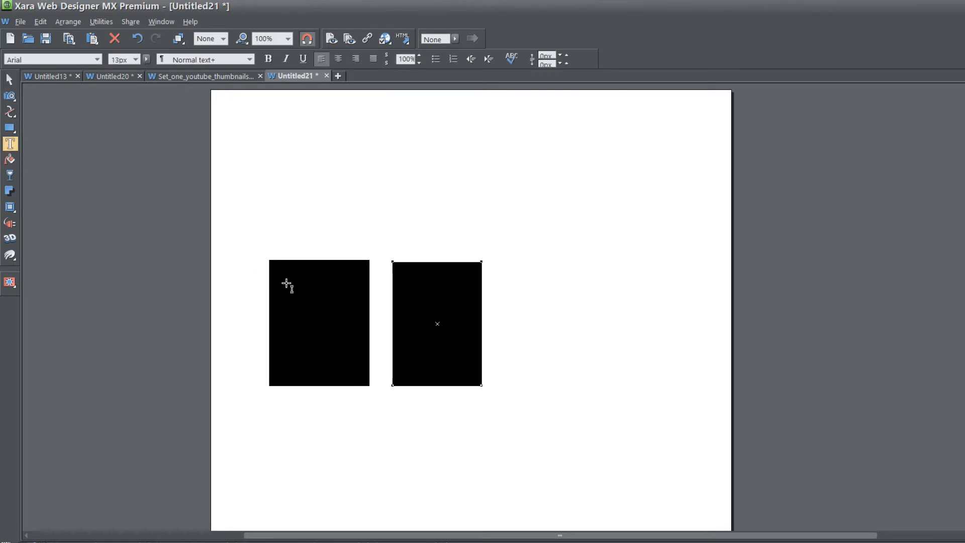
key(Escape)
click(341, 368)
text(Home)
key(ctrl+a)
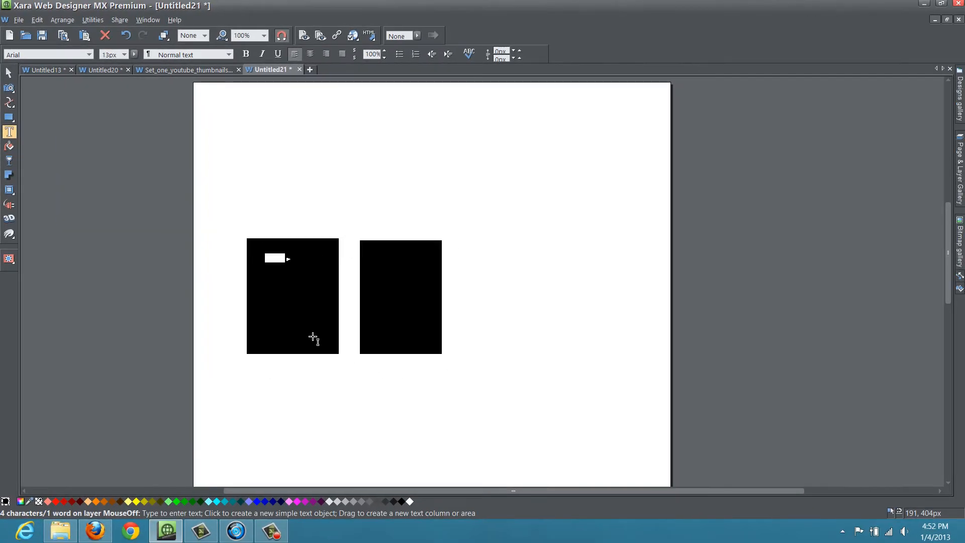
right_click(410, 502)
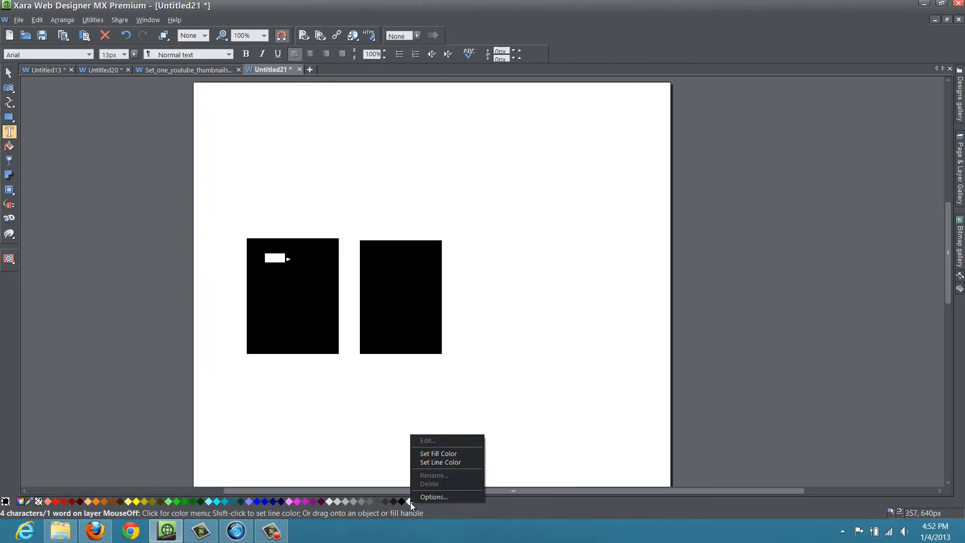
click(442, 452)
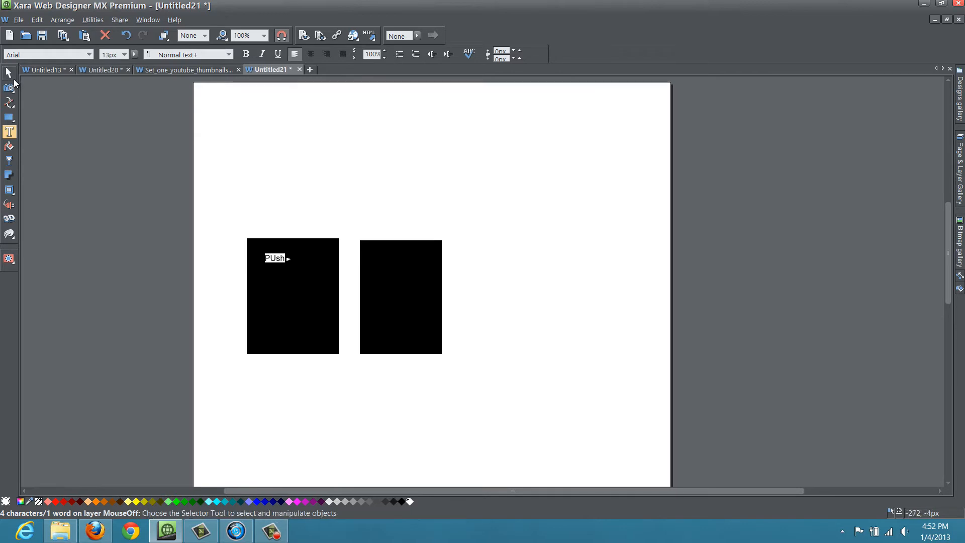
- Enlarge the white text to about 38 px and correct its wording to "Push"
click(9, 72)
drag(293, 270, 316, 284)
click(294, 270)
double_click(293, 270)
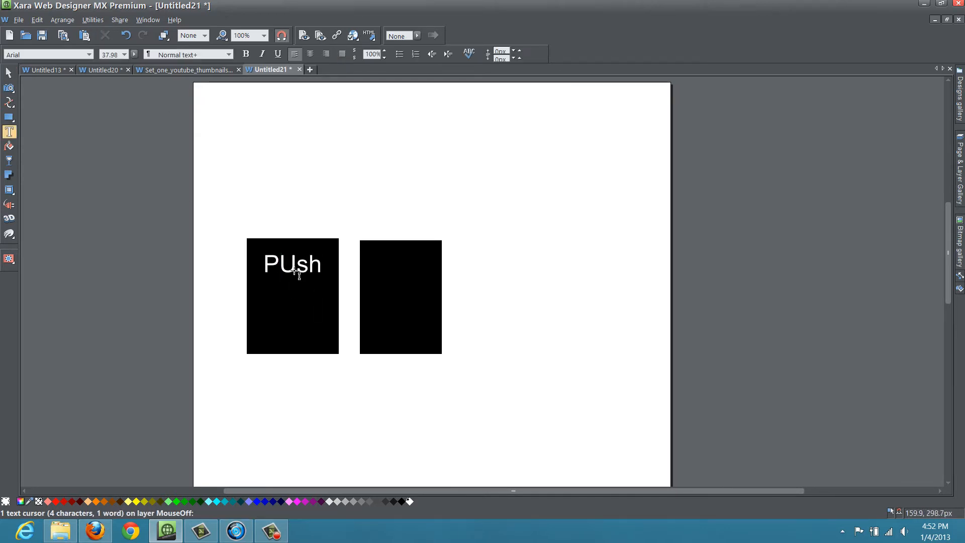
key(Delete)
text(u)
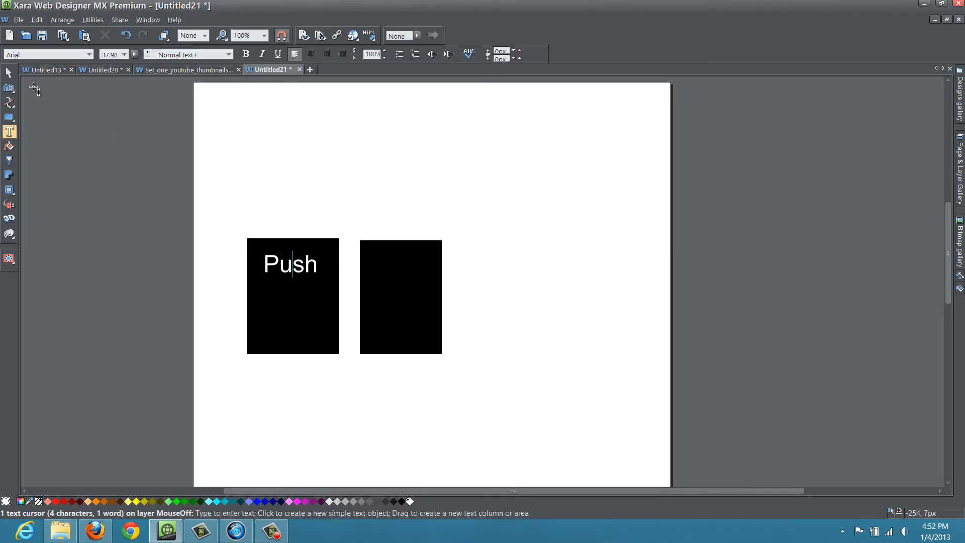
click(7, 75)
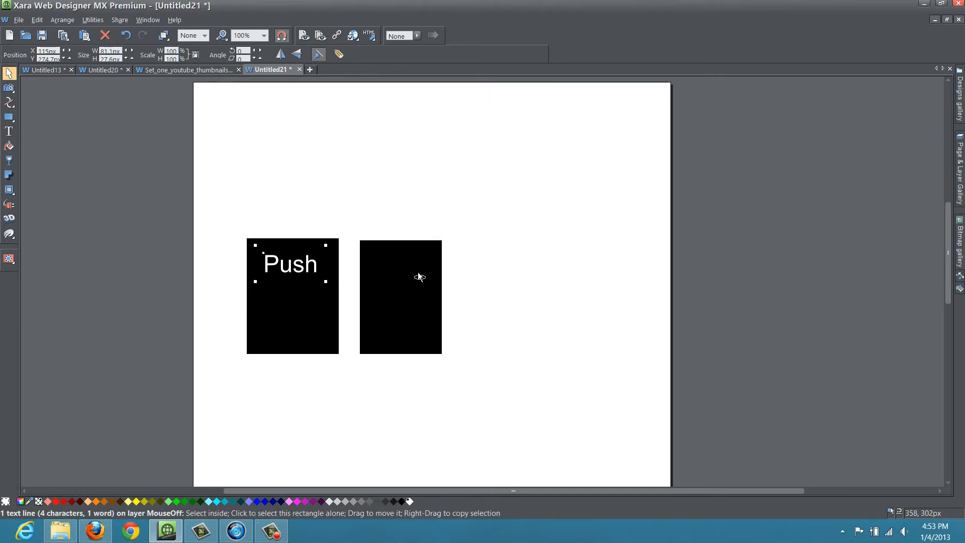
- Paste a copy of the Push text onto the right rectangle and reword it as "Footer", scaled down to fit inside
key(ctrl+v)
drag(471, 286, 386, 258)
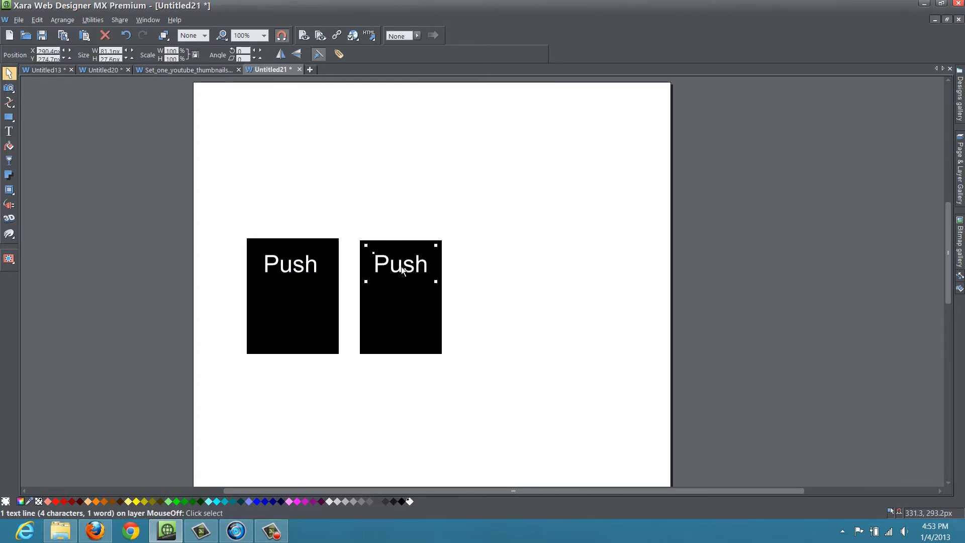
double_click(401, 266)
double_click(404, 268)
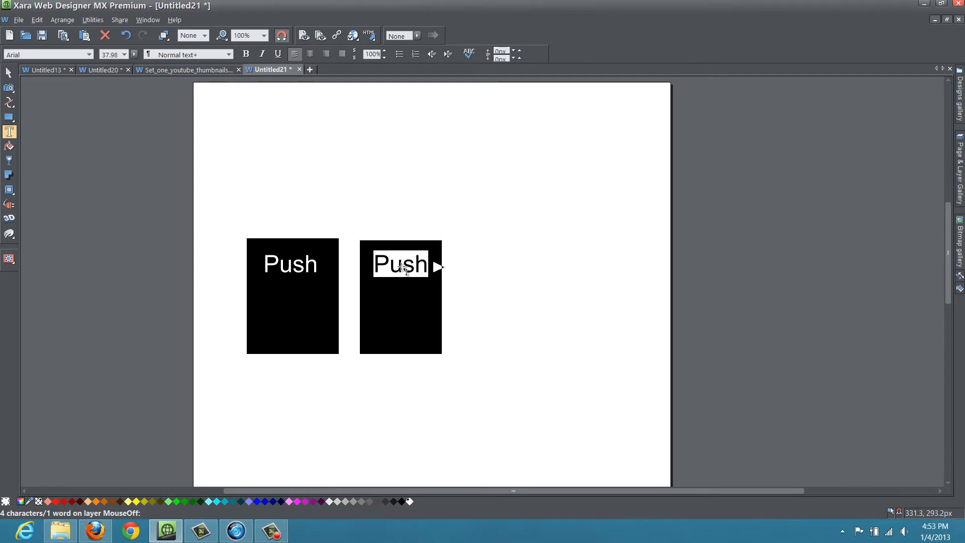
text(Footer)
key(Escape)
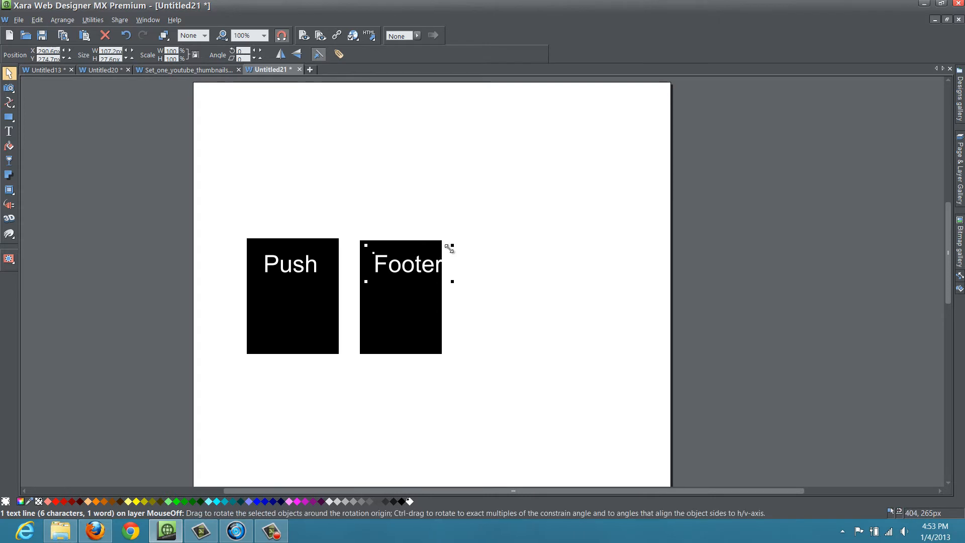
drag(452, 245, 443, 254)
click(365, 214)
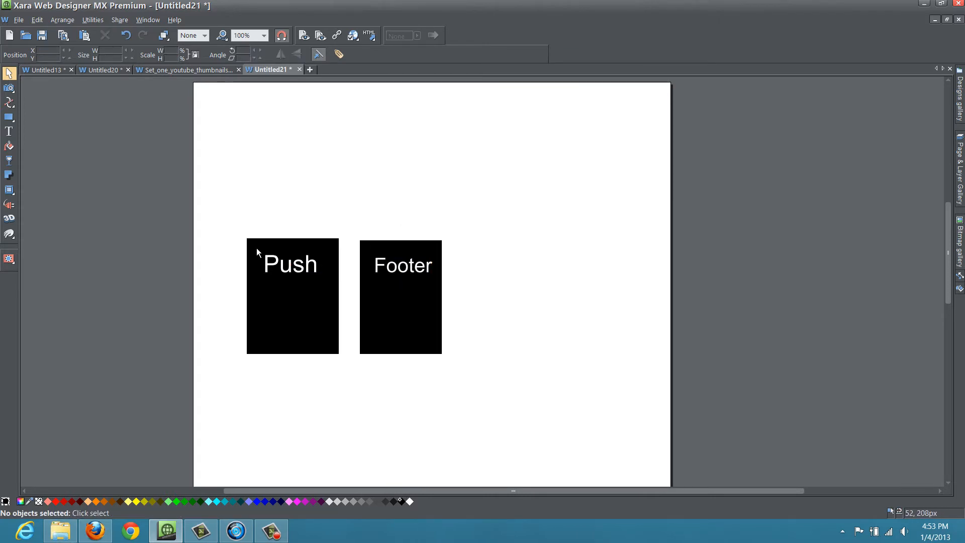
- Group the left rectangle with its Push label, and group the right rectangle with its Footer label
drag(225, 211, 346, 371)
key(ctrl+g)
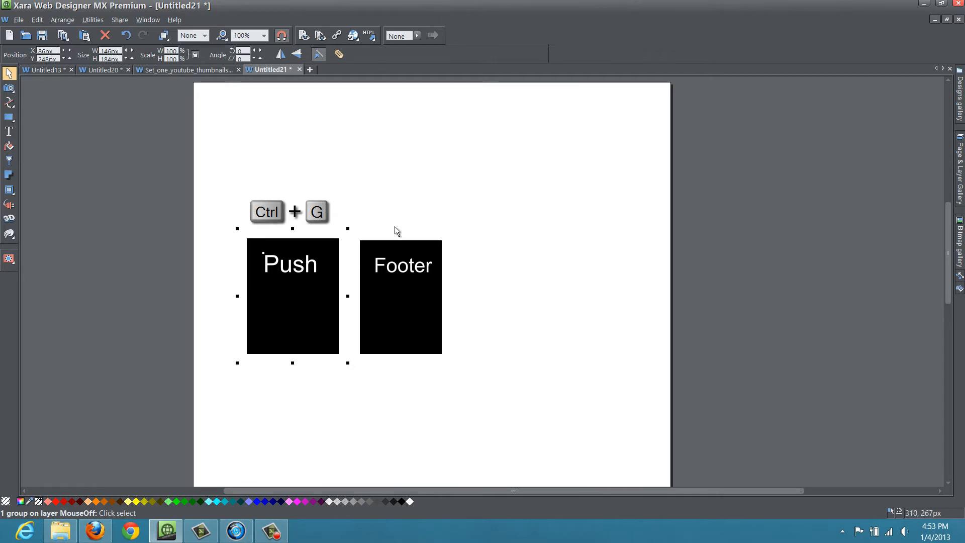
click(391, 213)
drag(353, 214, 477, 374)
key(ctrl+g)
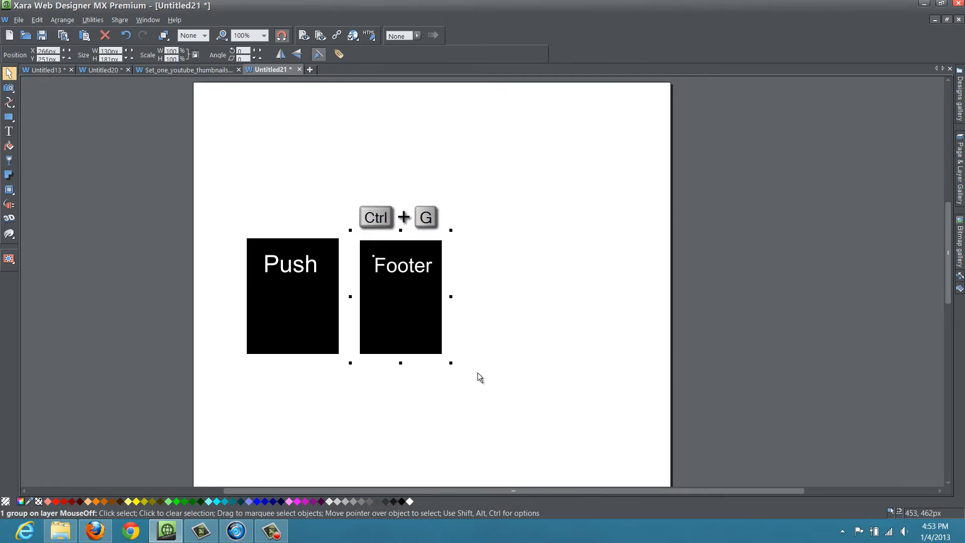
click(471, 305)
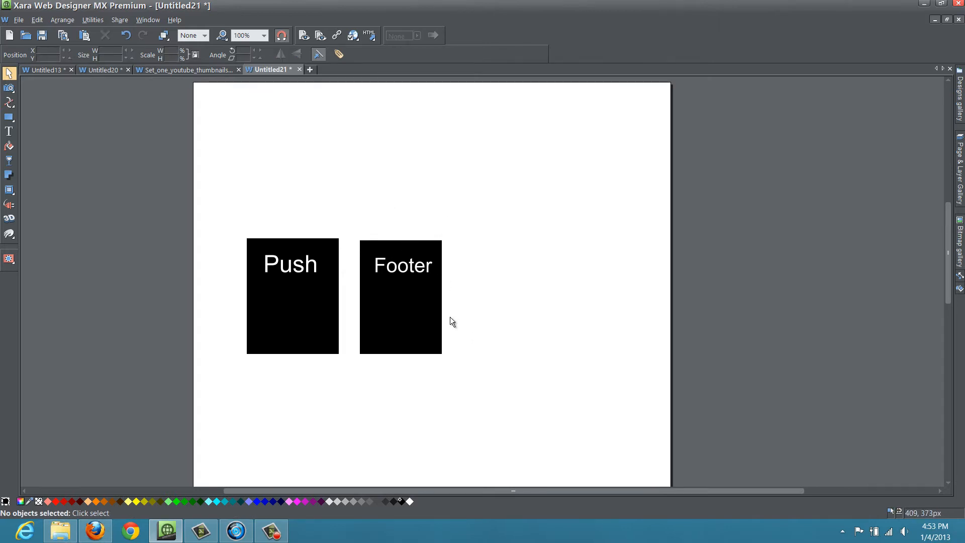
- Space the two groups apart, with Push at about X 92 px and Footer at about X 380 px, both near Y 237 px
drag(437, 293, 484, 293)
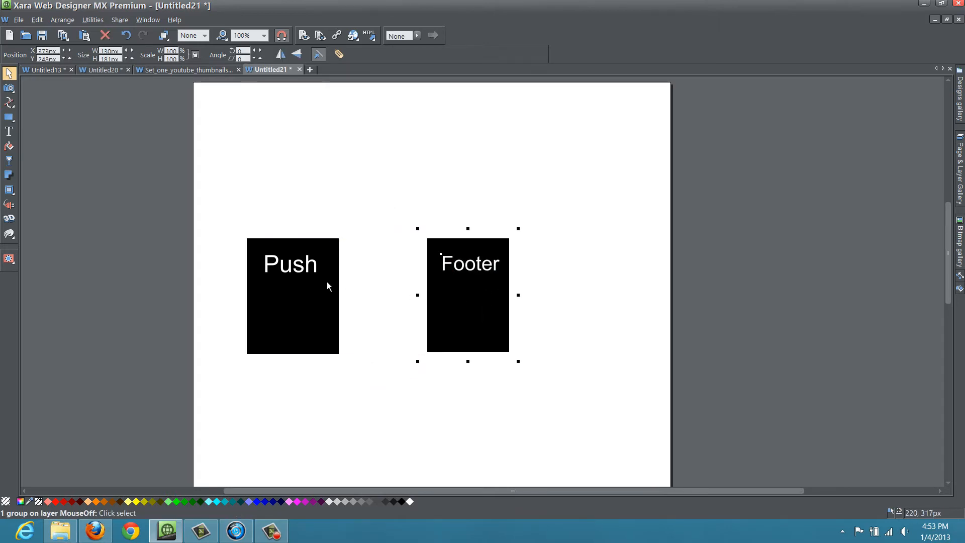
mouse_move(324, 283)
mouse_down()
mouse_move(382, 280)
mouse_move(324, 309)
mouse_move(327, 276)
mouse_up()
mouse_move(453, 278)
mouse_down()
mouse_move(487, 286)
mouse_move(454, 271)
mouse_move(460, 266)
mouse_up()
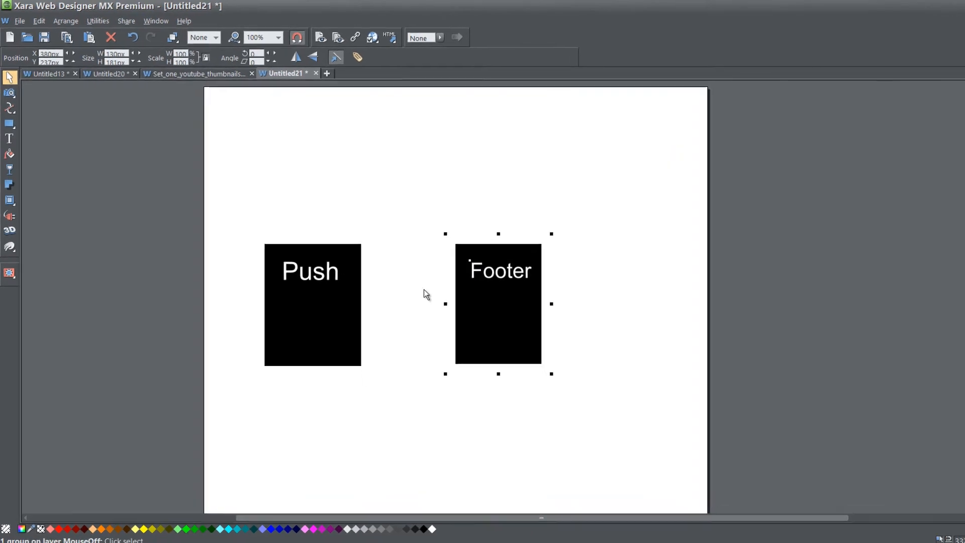
- Enable the Push page position for the Push group with a top push margin of 10
click(328, 291)
right_click(336, 304)
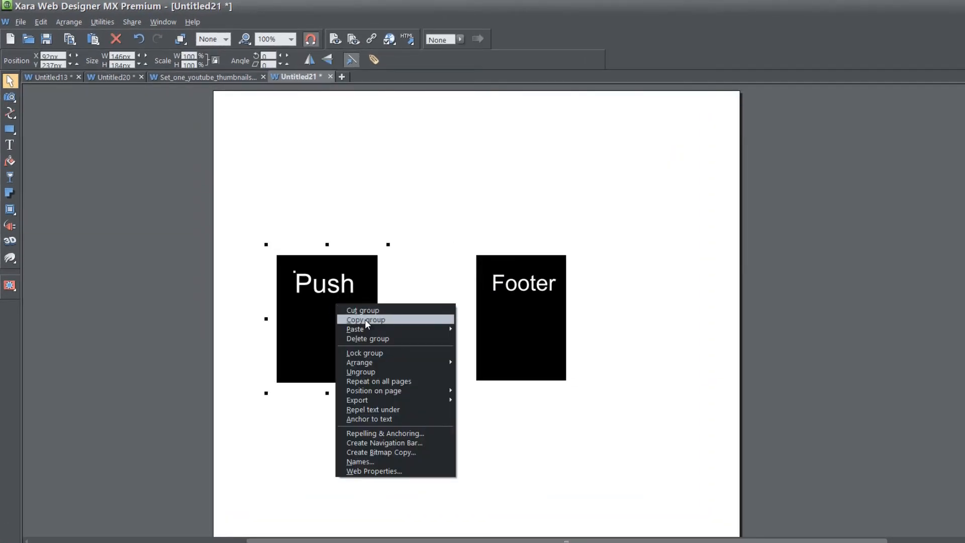
mouse_move(411, 389)
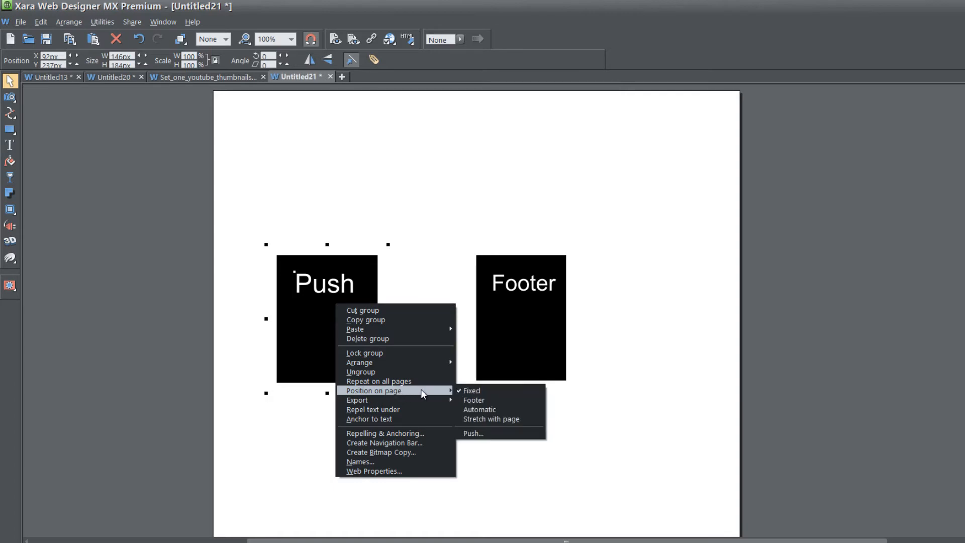
click(484, 430)
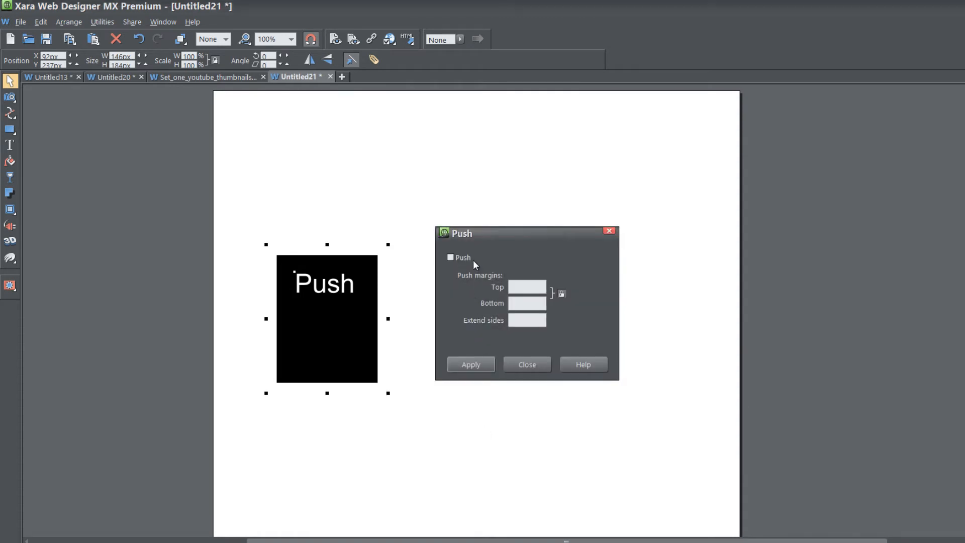
drag(493, 236, 435, 261)
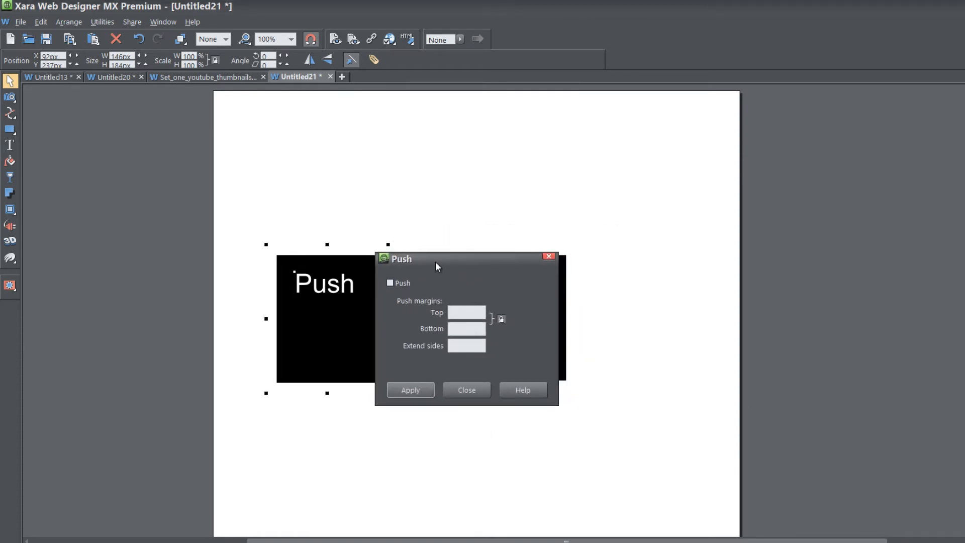
click(389, 283)
drag(457, 329, 438, 329)
drag(456, 312, 444, 314)
text(10)
click(423, 389)
click(475, 391)
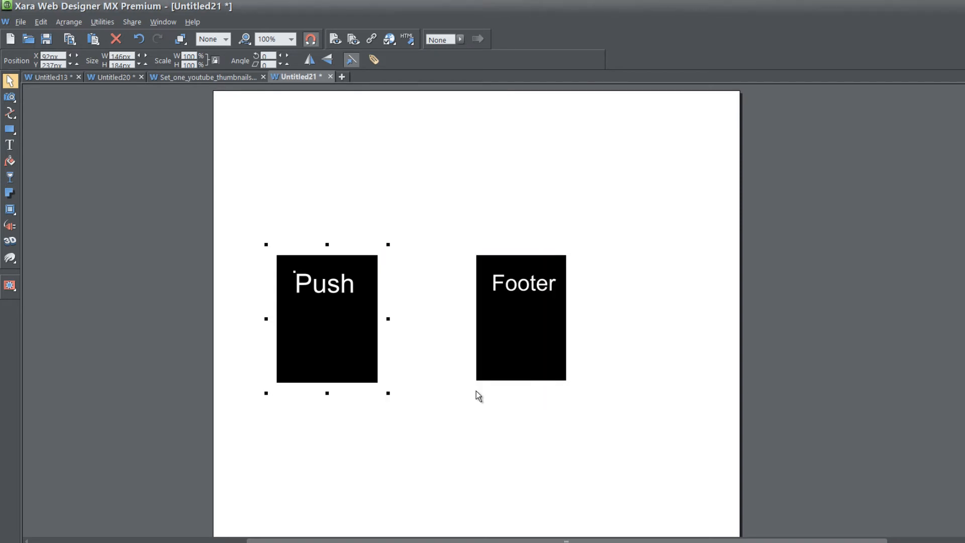
- Set the Footer group's position on the page to Footer
click(526, 315)
right_click(538, 308)
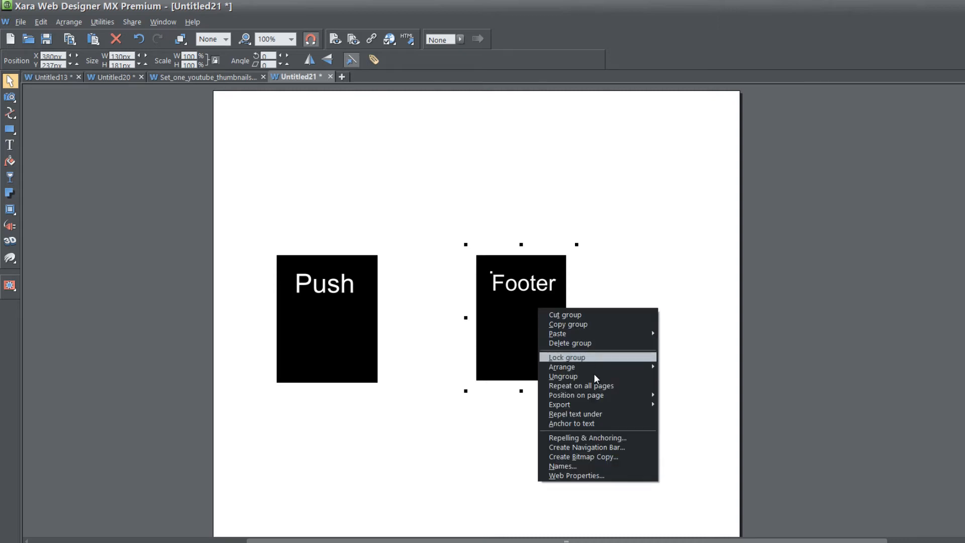
mouse_move(610, 397)
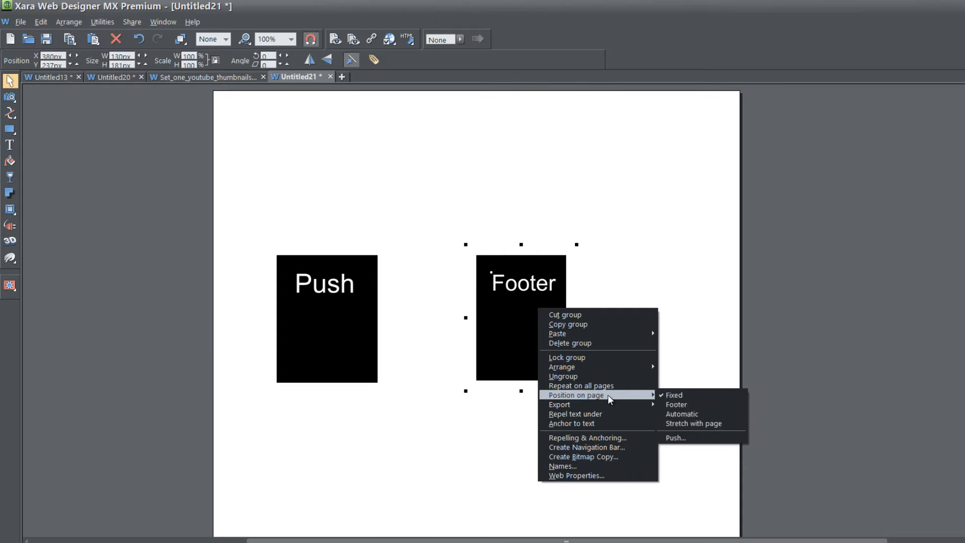
click(675, 405)
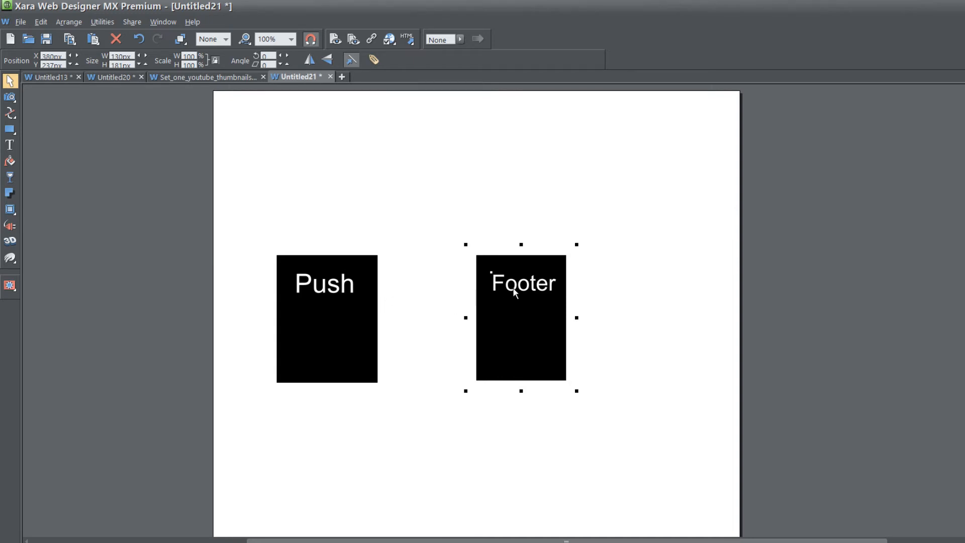
- Move the Push and Footer groups together down the page to about X 126 px, Y 582 px
mouse_move(514, 286)
mouse_down()
mouse_move(554, 276)
mouse_move(525, 302)
mouse_up()
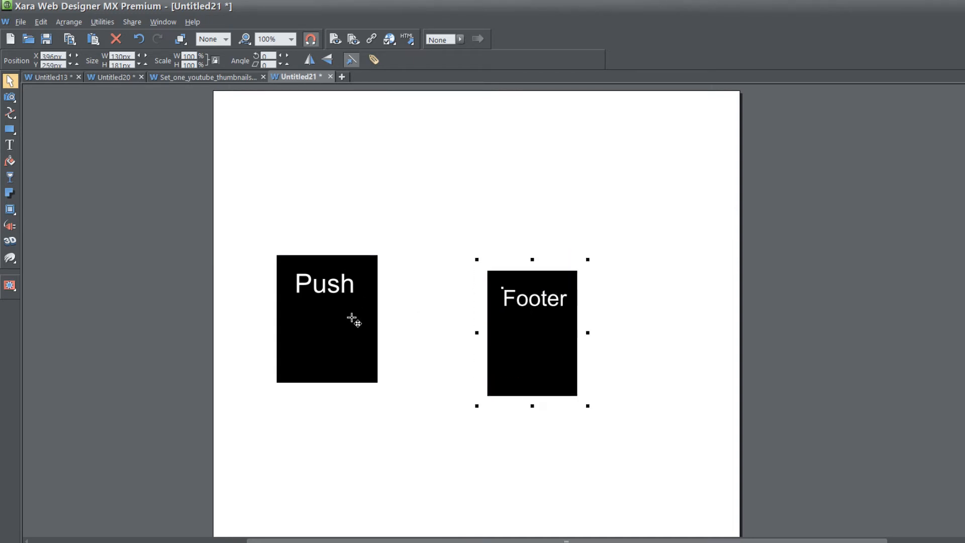
drag(351, 318, 366, 311)
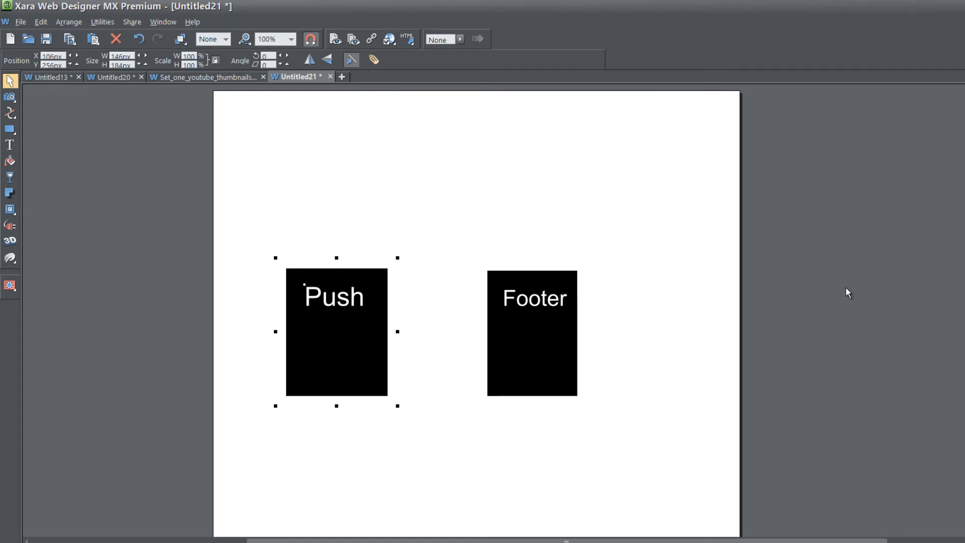
scroll(477, 312, down, 5)
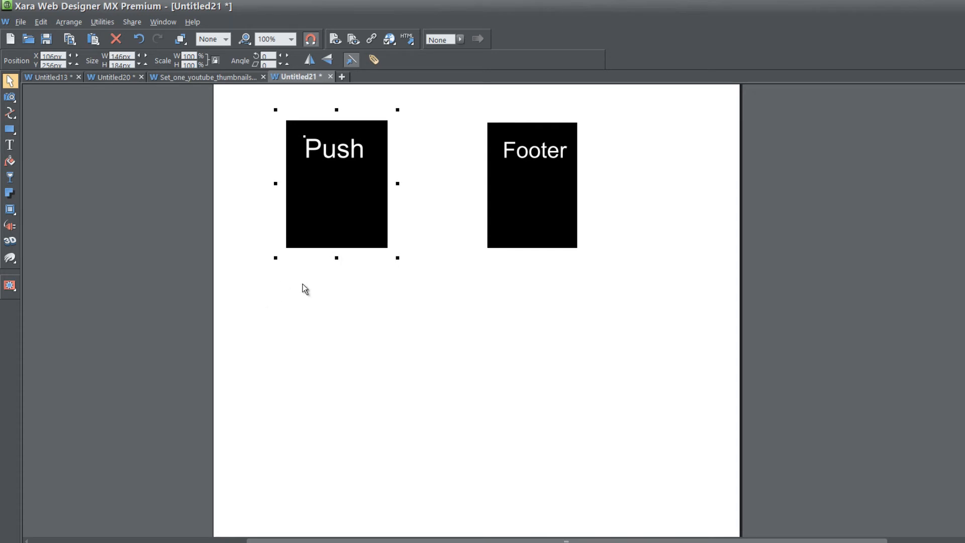
drag(281, 284, 600, 100)
drag(530, 176, 542, 426)
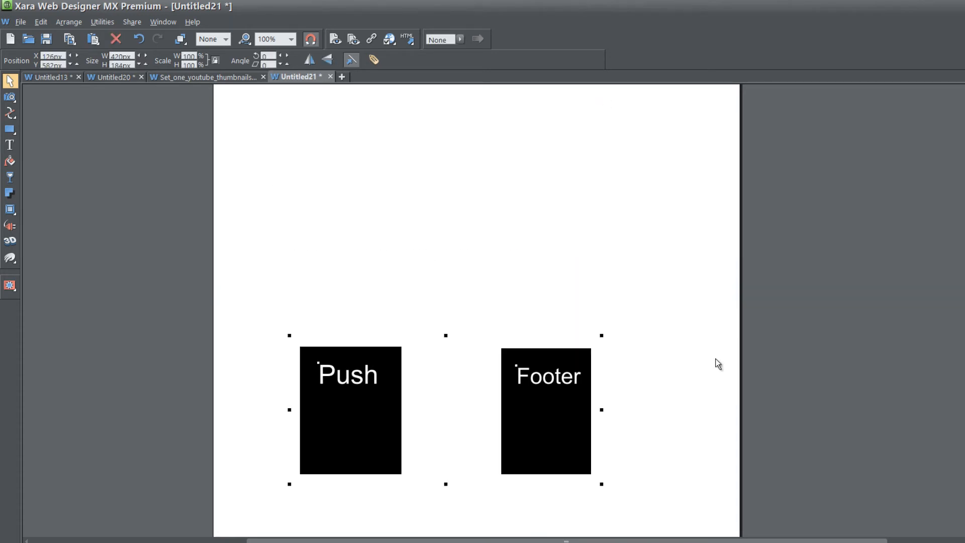
- Move the Push group alone down near the bottom edge of the page, to about Y 895 px
scroll(477, 312, down, 6)
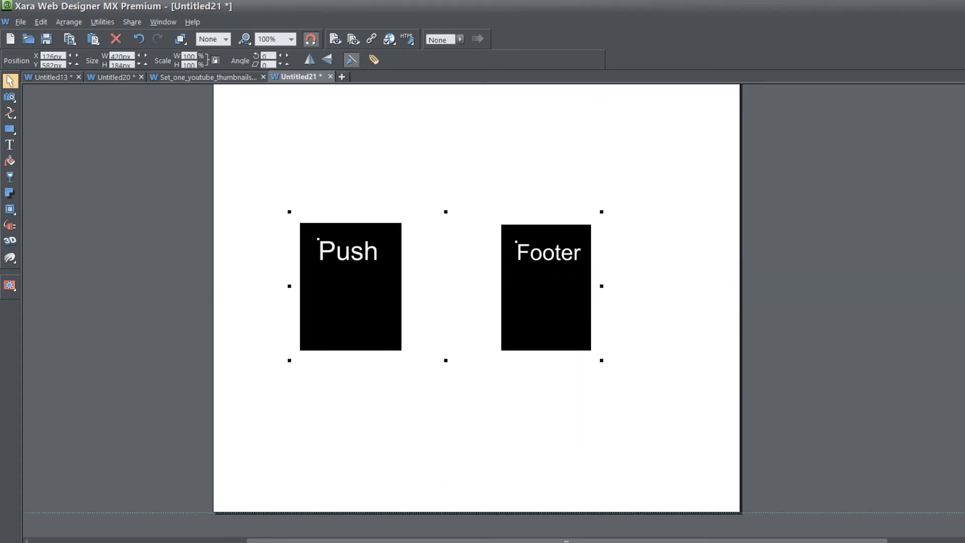
click(466, 314)
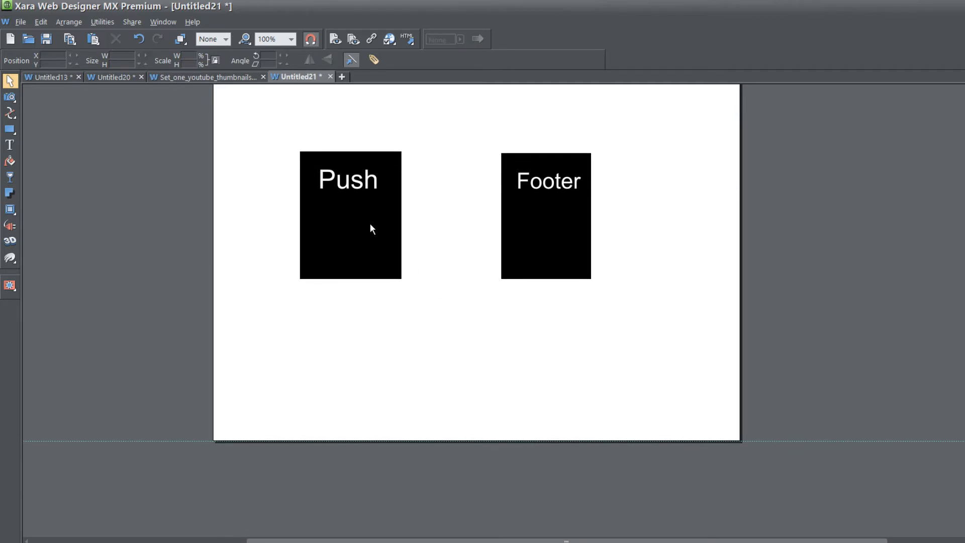
drag(359, 210, 359, 423)
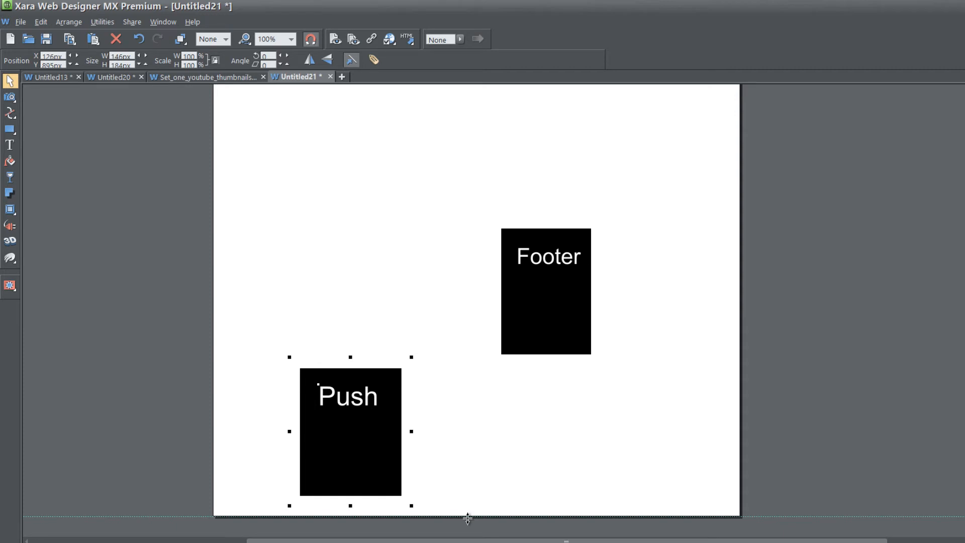
- Try to shorten the page by raising its bottom edge, and set the Push group's position on the page to Footer
drag(467, 518, 471, 406)
drag(471, 517, 470, 417)
right_click(349, 429)
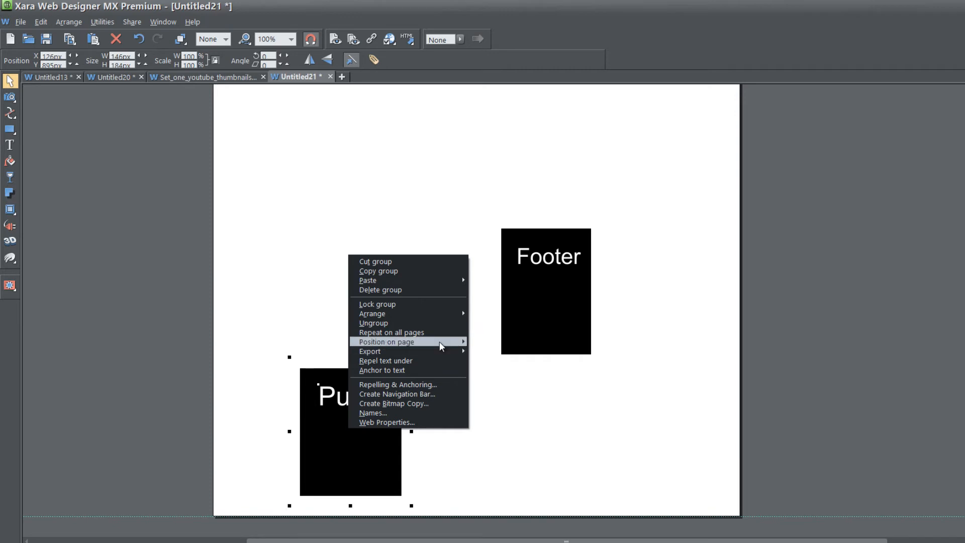
mouse_move(441, 342)
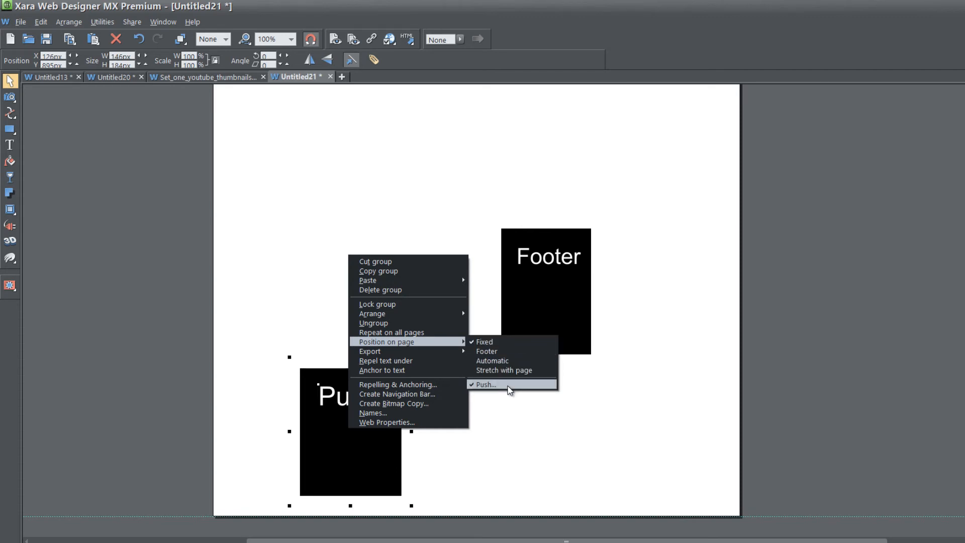
click(499, 352)
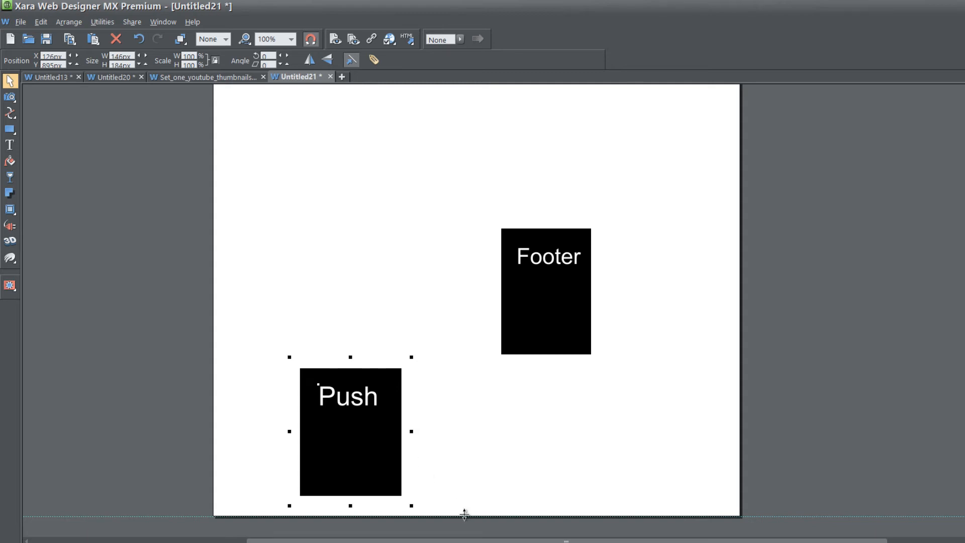
- Raise and lower the page's bottom edge, leaving the page shortened with the Push group at about Y 760 px
drag(464, 512, 468, 402)
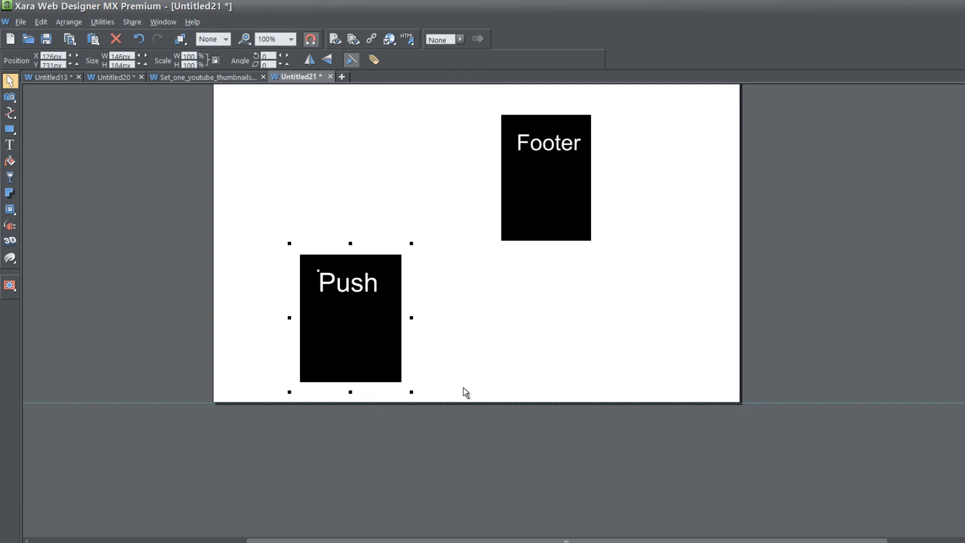
drag(466, 399, 465, 459)
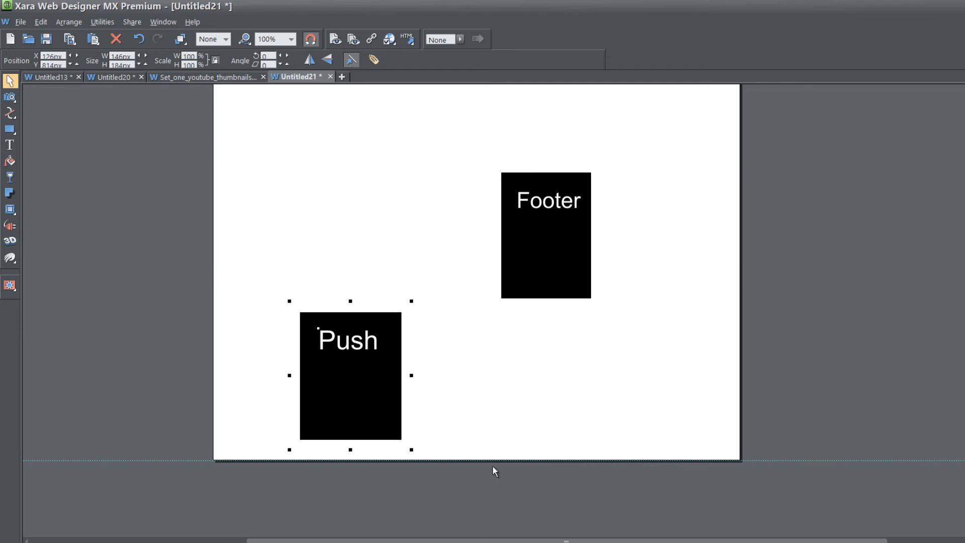
drag(484, 459, 482, 422)
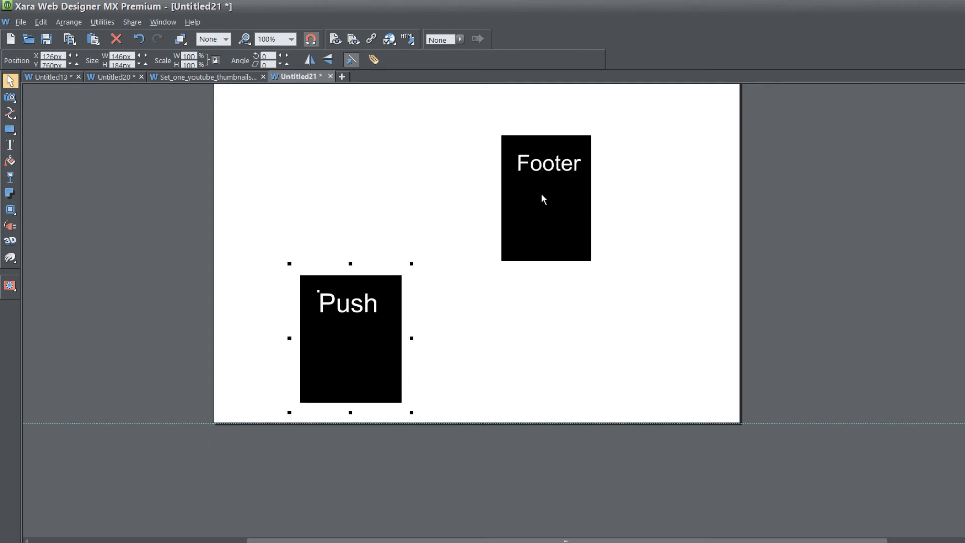
- Move the Footer group down to about X 450 px, Y 692 px, and move the Push group down against the page's bottom edge
drag(541, 194, 587, 315)
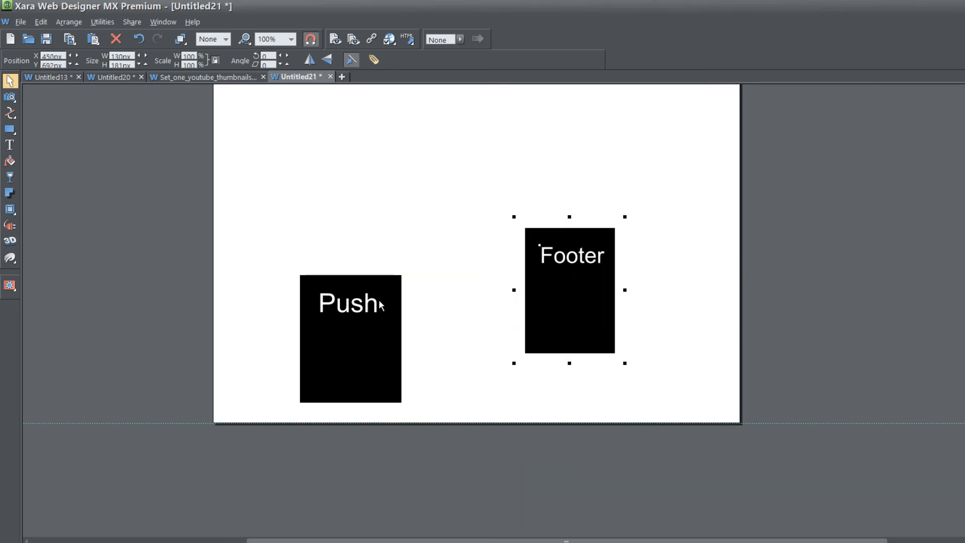
drag(390, 347, 390, 441)
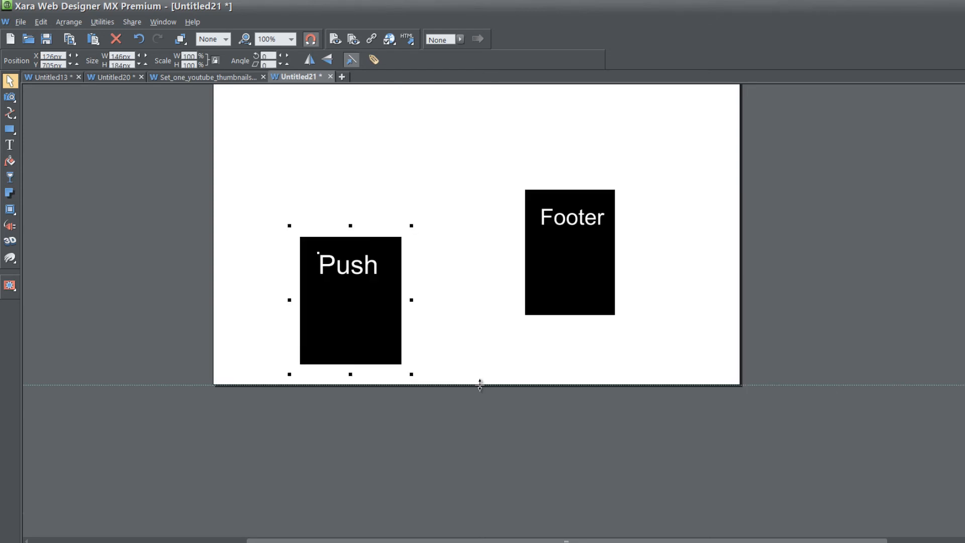
- Shorten the page, move the Push group down again, and raise the page's bottom edge until Push sits at about Y 753 px
drag(478, 383, 478, 286)
drag(479, 381, 481, 348)
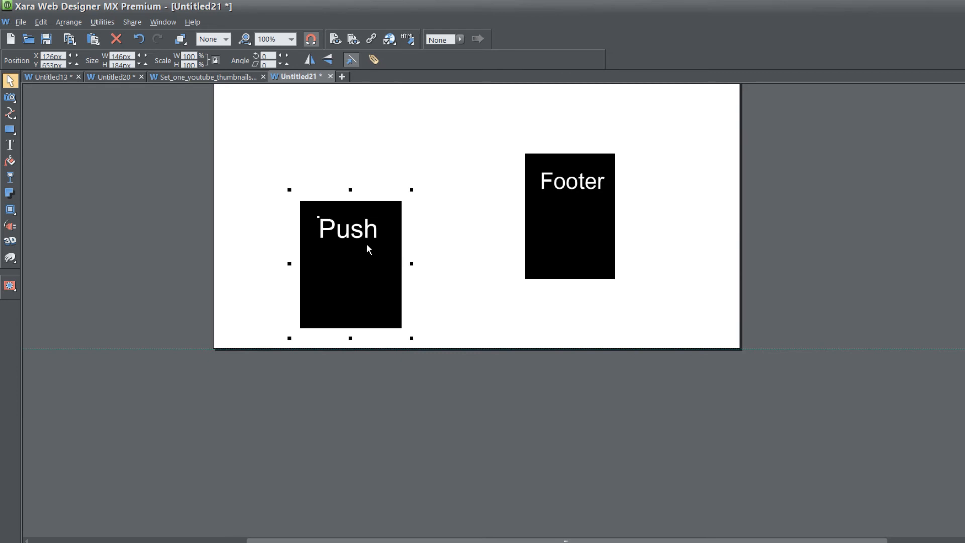
drag(367, 245, 355, 408)
drag(468, 520, 473, 418)
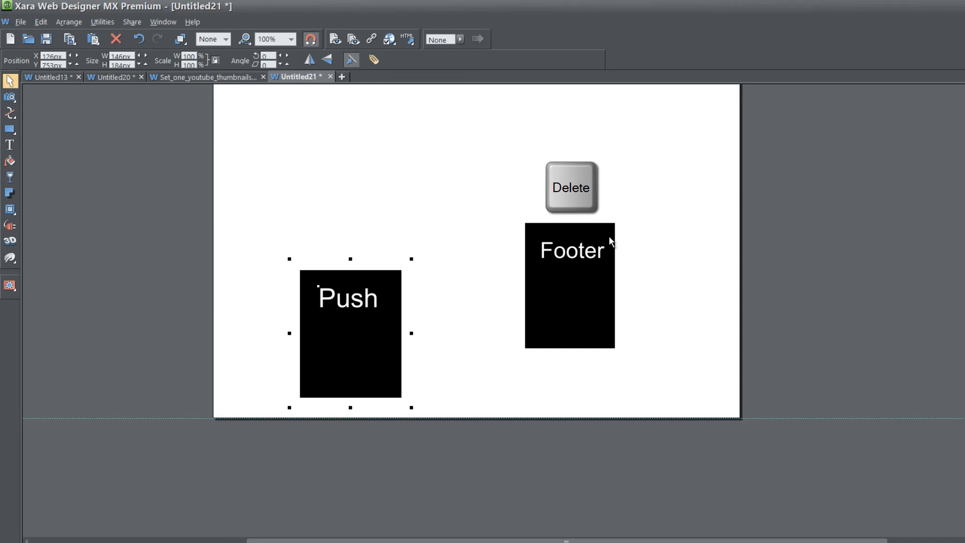
- Delete the Footer group and duplicate the Push group by copying and pasting it
click(577, 255)
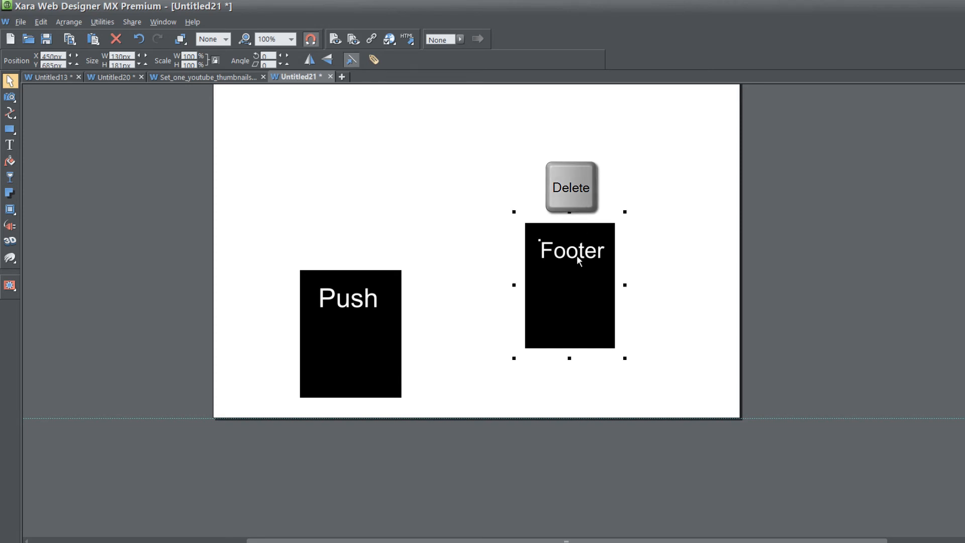
key(Delete)
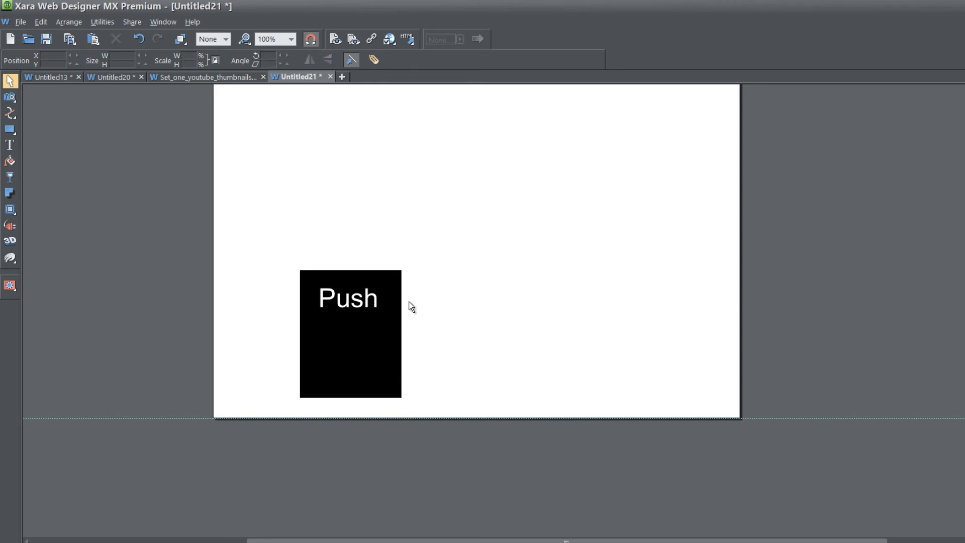
click(322, 322)
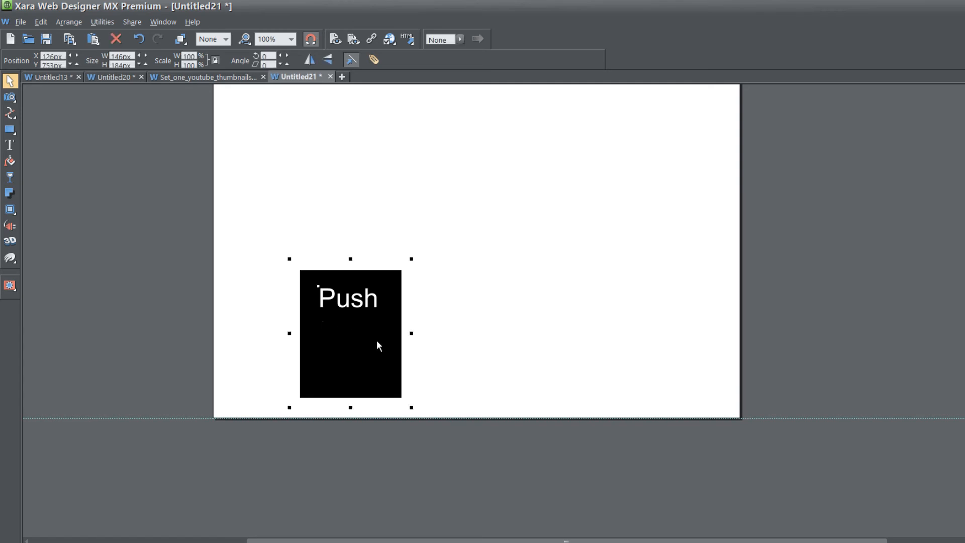
key(ctrl+c)
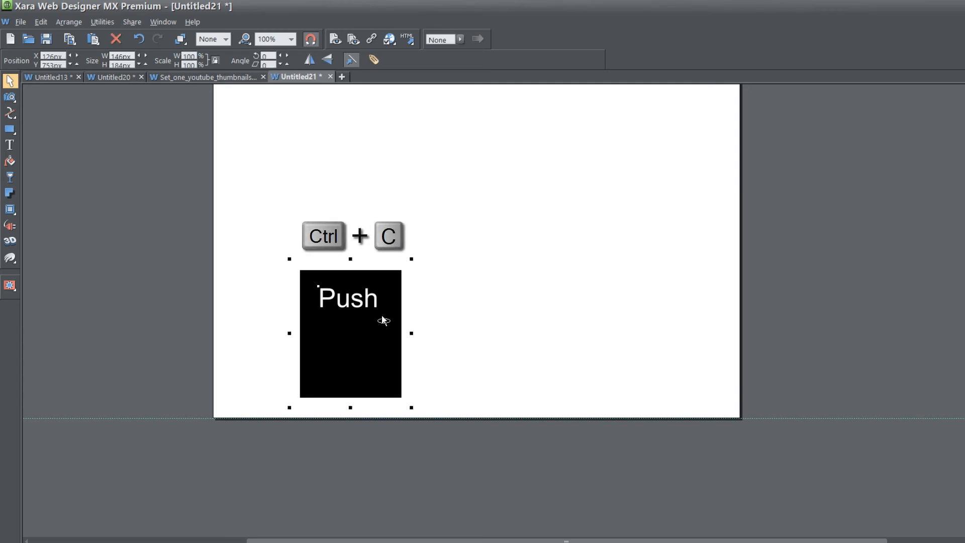
key(ctrl+v)
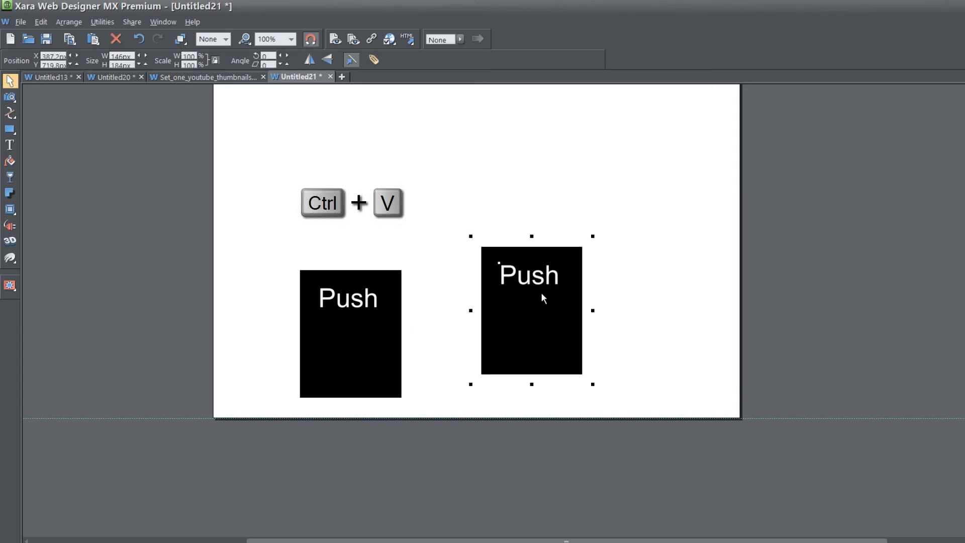
- Place the duplicate Push group above the original at about X 137 px, Y 497 px, and align the original beneath it
drag(541, 291, 461, 114)
drag(468, 155, 367, 141)
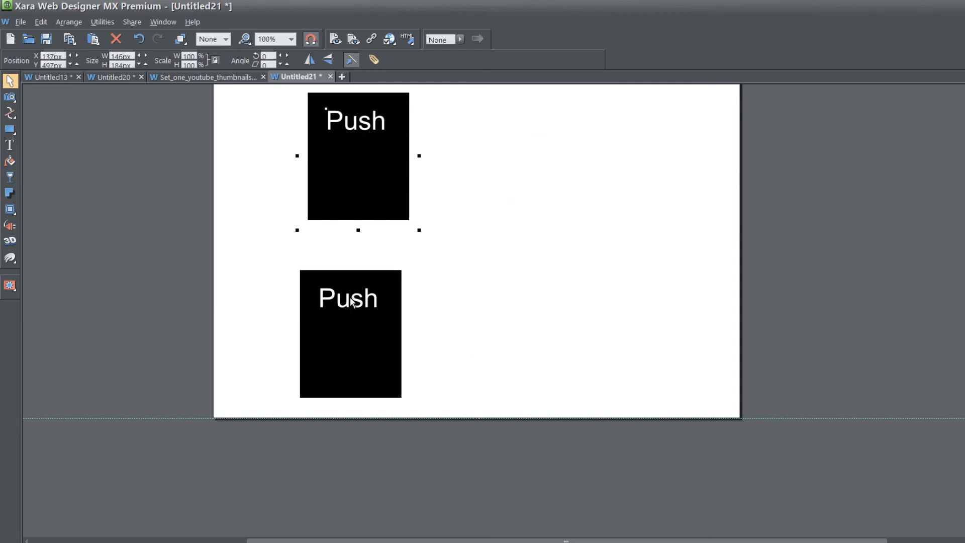
drag(353, 301, 351, 273)
- Move the upper Push group down against the lower one in stages, to about X 137 px, Y 901 px
click(357, 150)
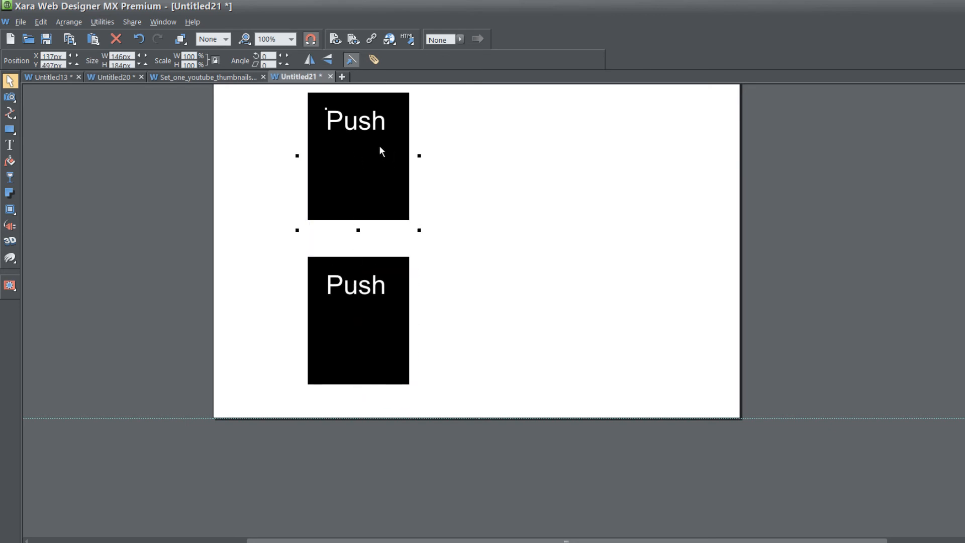
drag(379, 161, 379, 292)
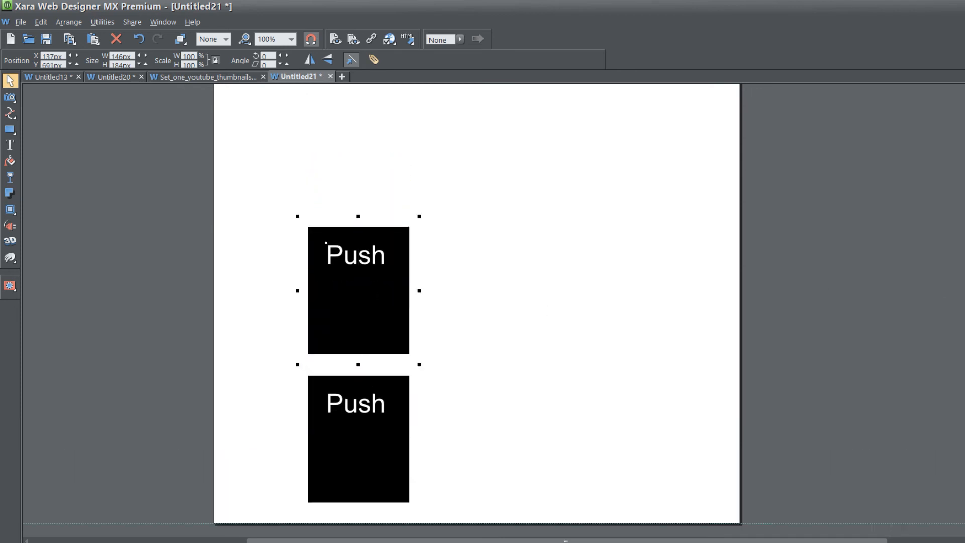
scroll(517, 307, down, 2)
drag(375, 193, 375, 247)
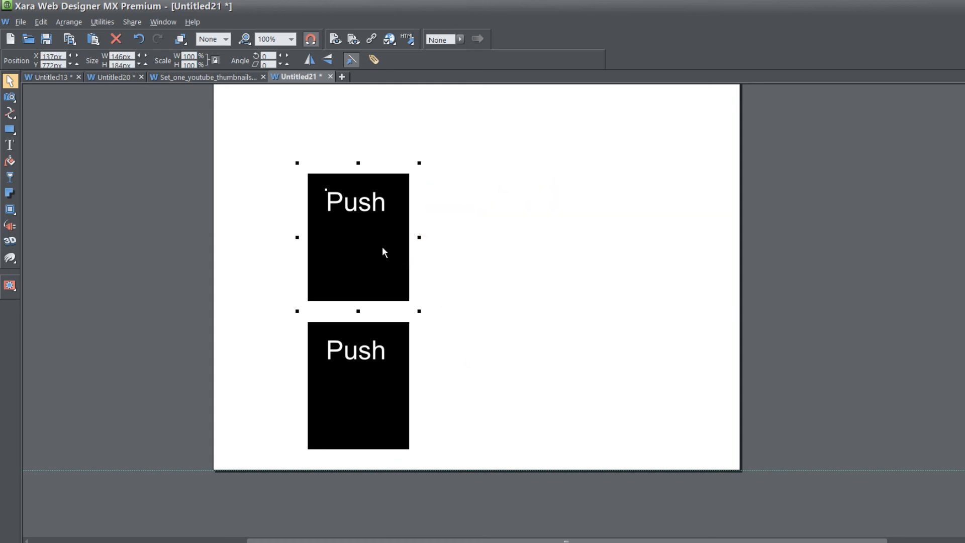
drag(382, 246, 366, 322)
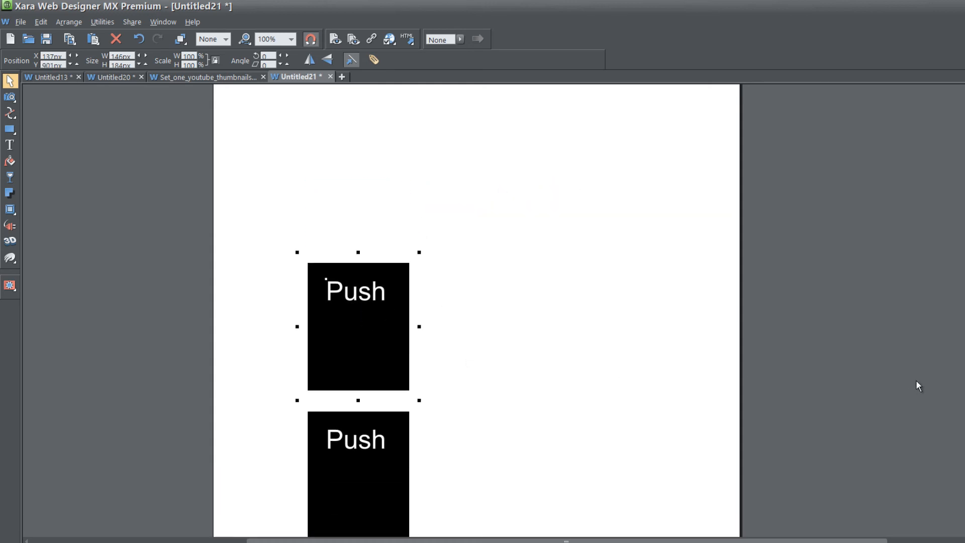
- Move the upper Push group further down, and shorten the page until that group sits at about X 129 px, Y 798 px
scroll(792, 357, down, 3)
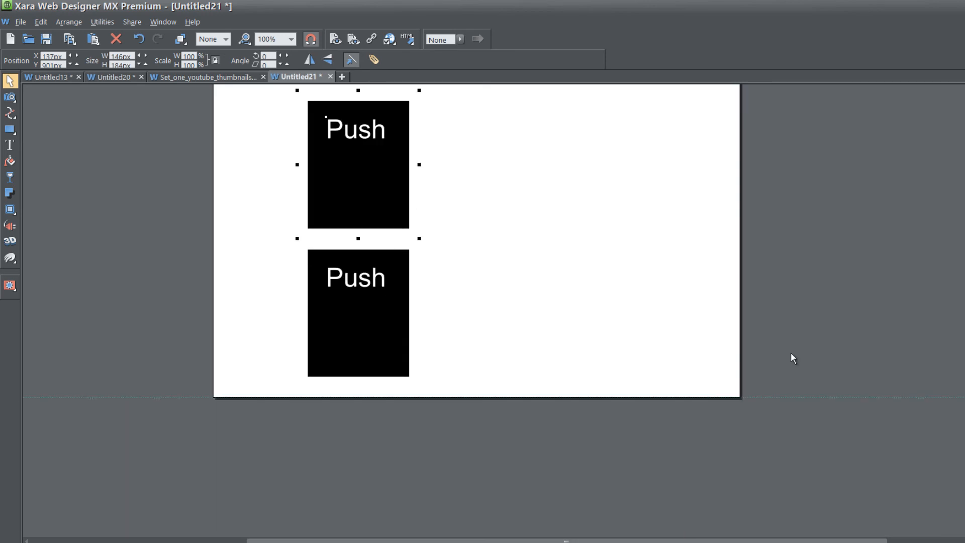
drag(361, 169, 356, 251)
click(356, 251)
drag(471, 474, 475, 326)
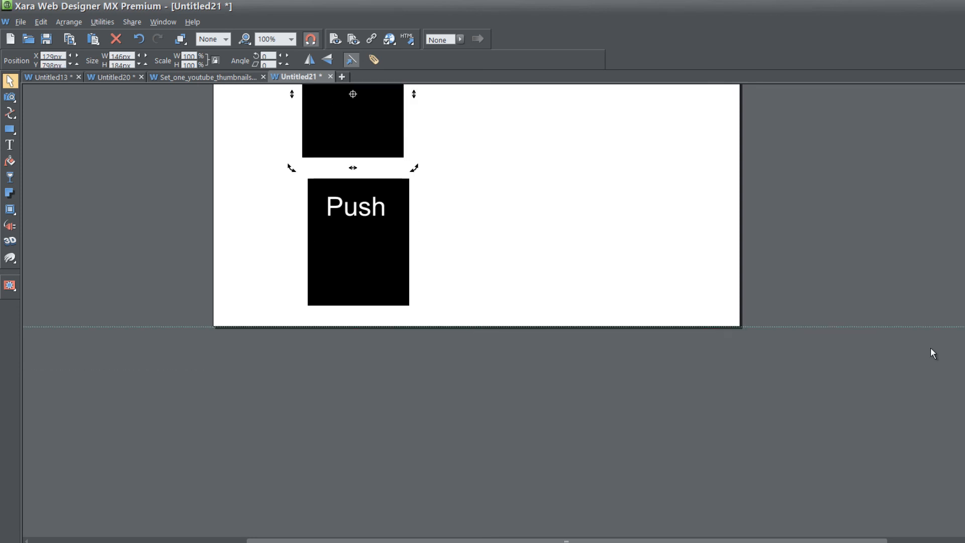
- Raise the page's bottom edge further until the upper Push group sits at about Y 642 px
scroll(482, 302, up, 5)
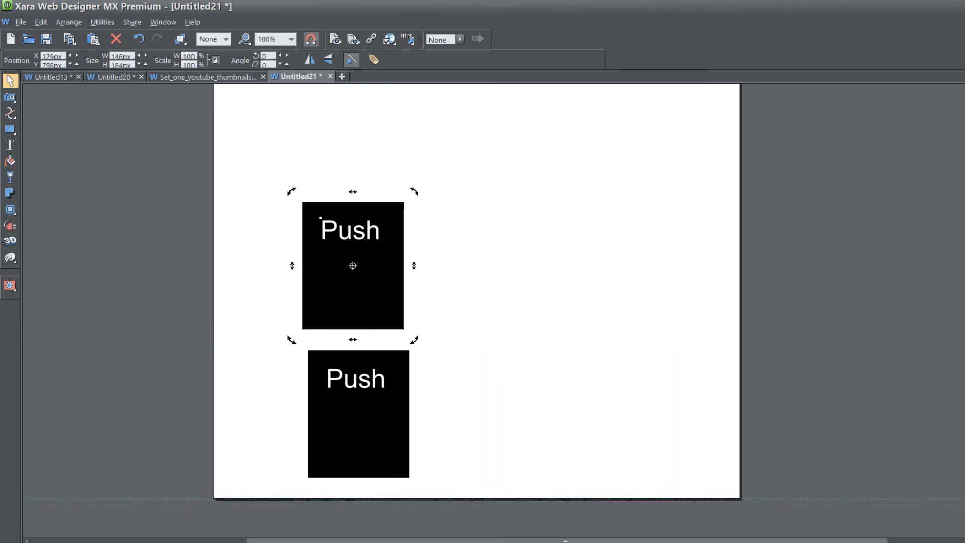
scroll(534, 465, down, 2)
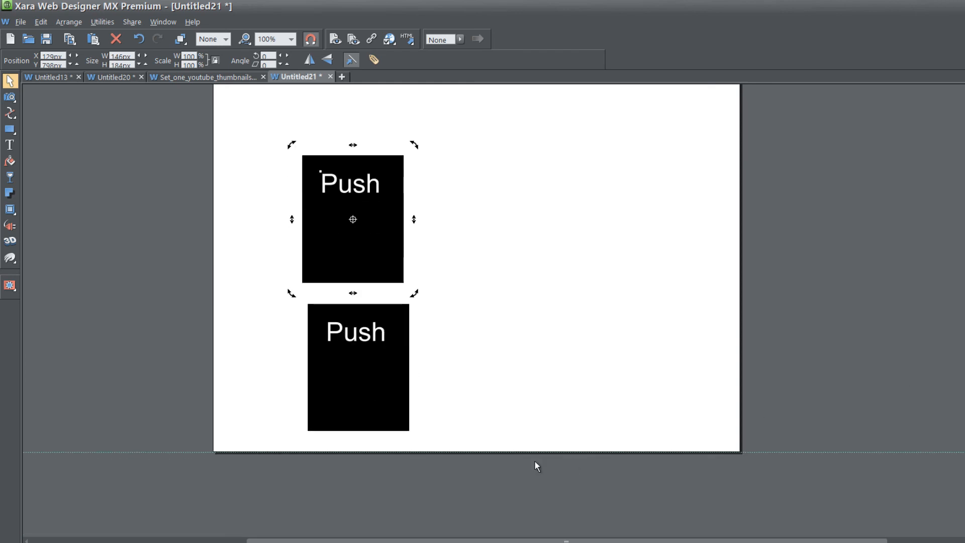
scroll(525, 390, down, 1)
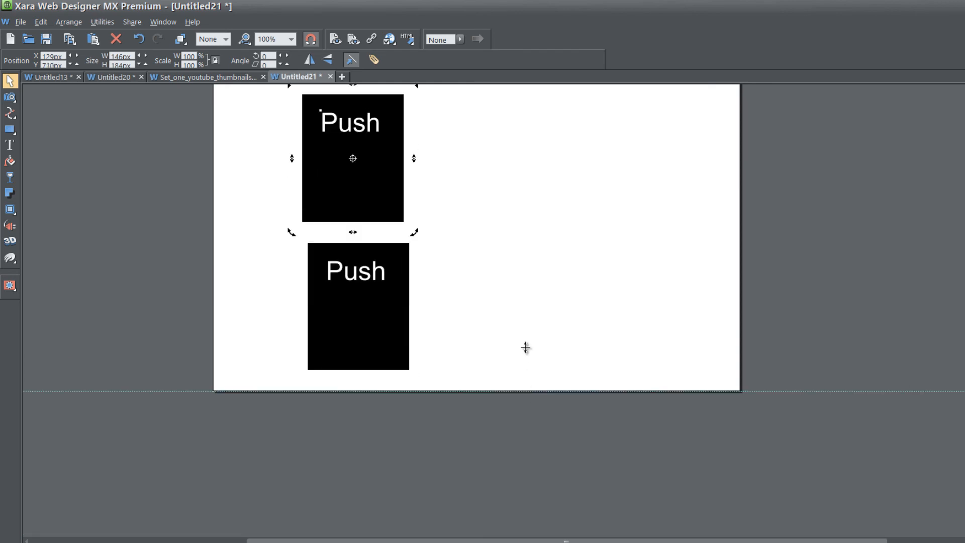
scroll(525, 344, down, 1)
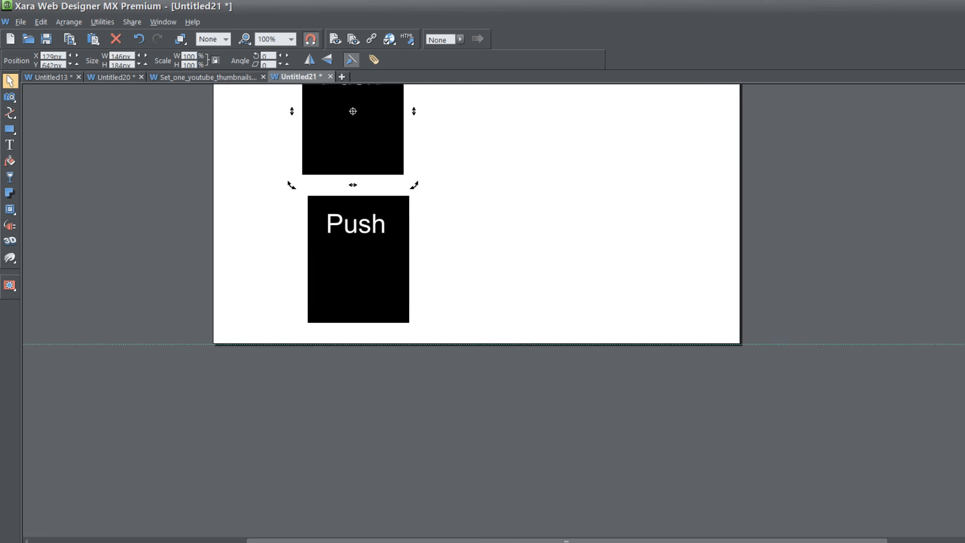
scroll(724, 271, up, 2)
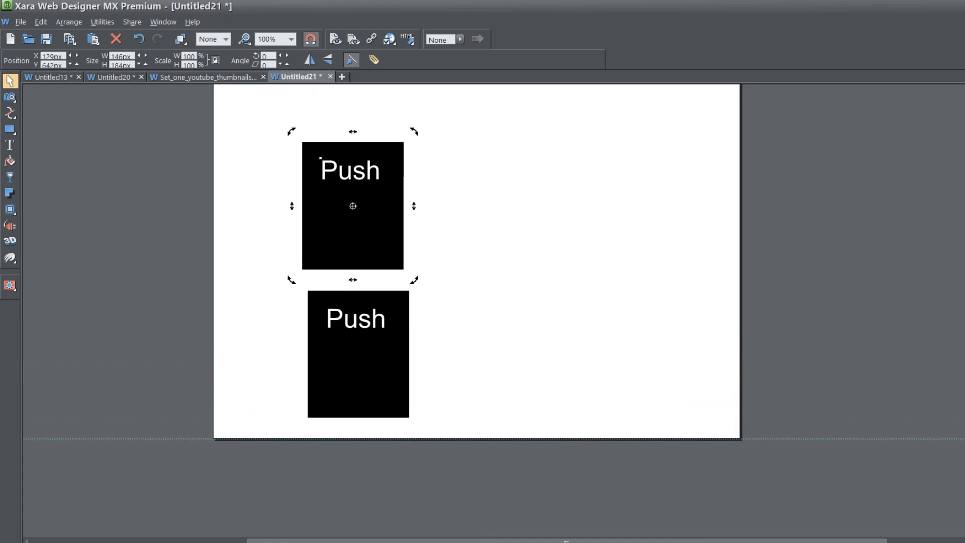
- Move the upper Push group down to about X 137 px, Y 766 px, and shorten the page with nothing selected
drag(396, 230, 385, 307)
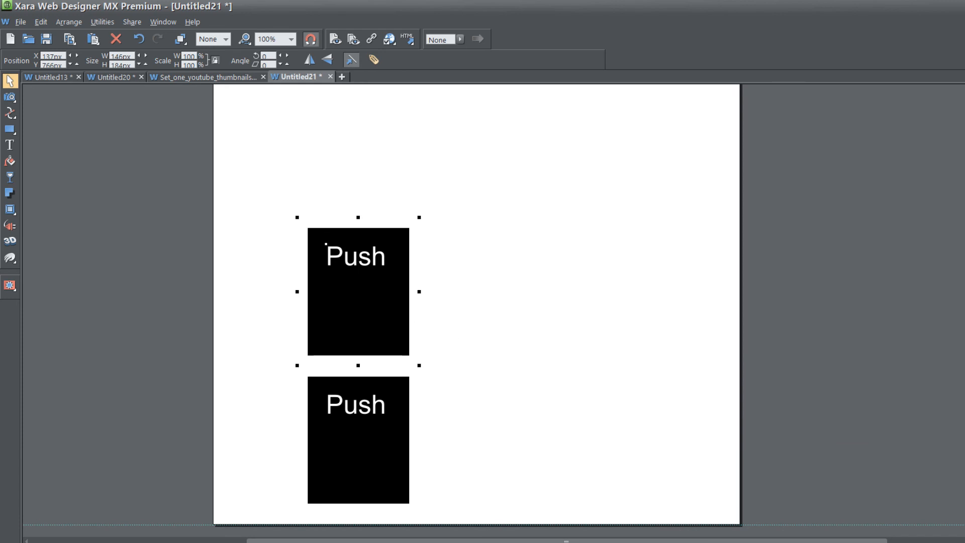
scroll(492, 311, down, 3)
click(656, 397)
drag(560, 358, 615, 277)
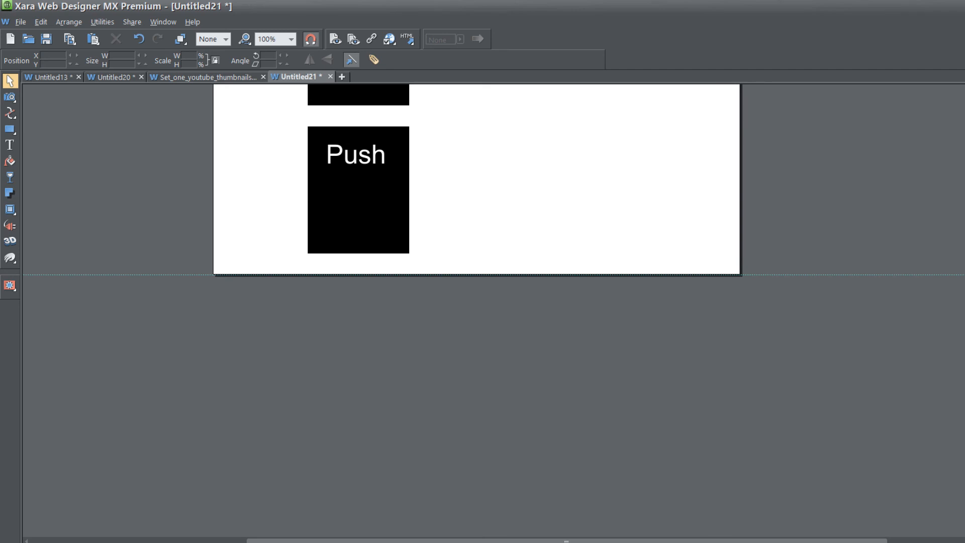
- Move the lower Push group up so it overlaps the other one's column, and try repeatedly to move the other group up onto it
scroll(476, 281, up, 4)
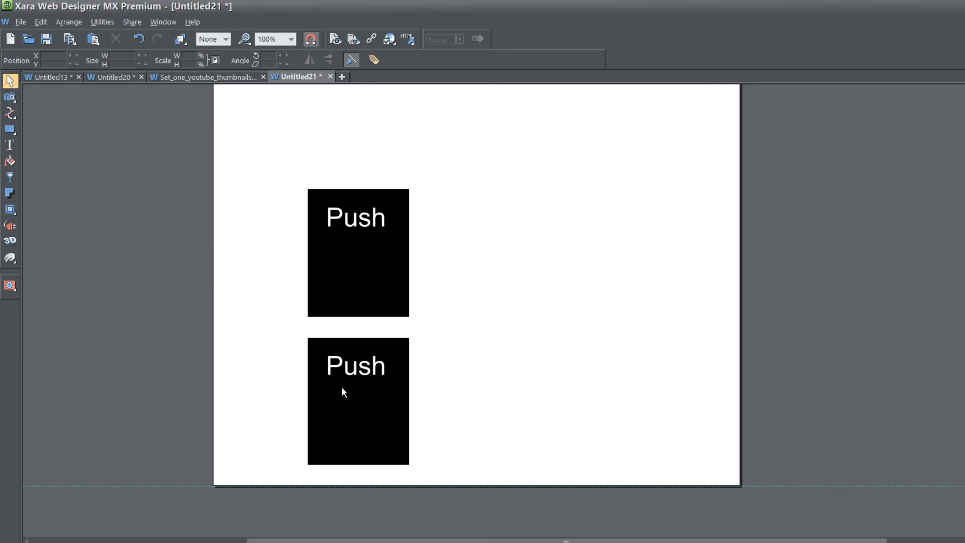
drag(343, 388, 476, 242)
drag(446, 243, 418, 232)
drag(329, 362, 336, 230)
drag(340, 363, 515, 237)
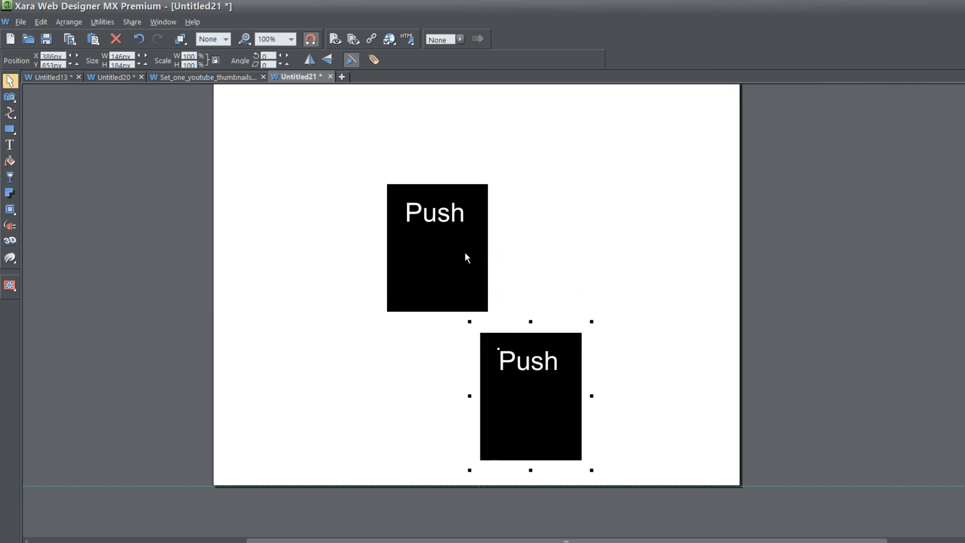
drag(510, 369, 492, 234)
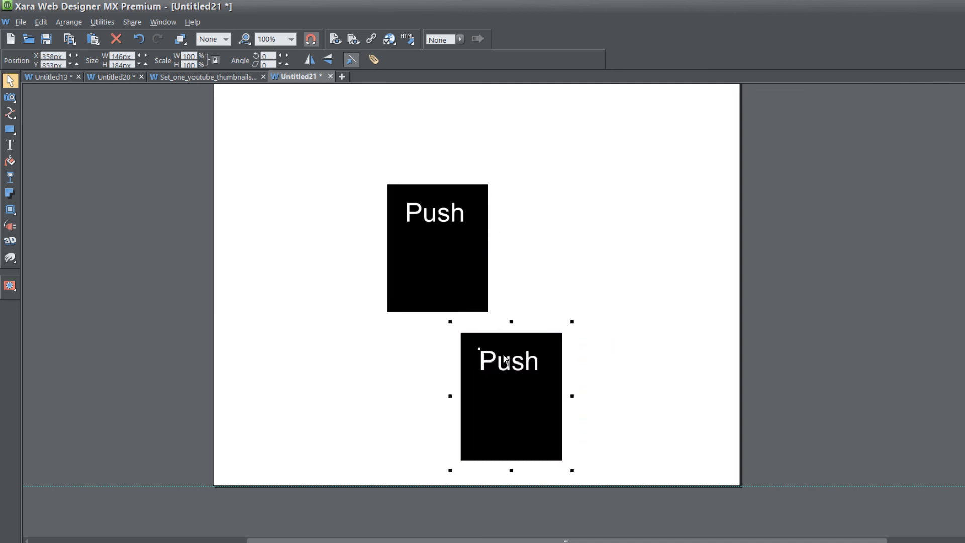
drag(533, 370, 454, 287)
- Move the upper Push group down, and bring both groups side by side with the left one at about X 278 px, Y 745 px
drag(411, 265, 461, 370)
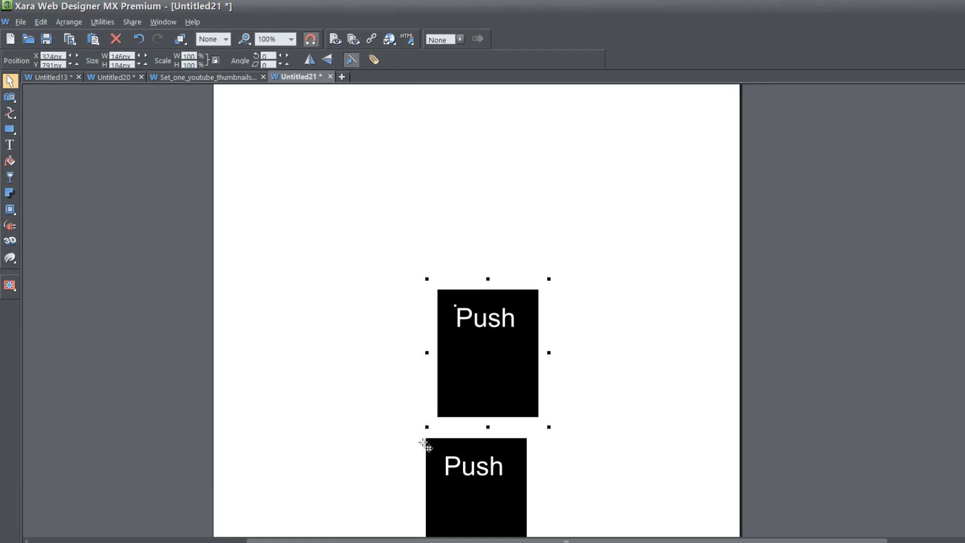
drag(467, 459, 532, 308)
drag(492, 447, 562, 308)
drag(567, 468, 626, 310)
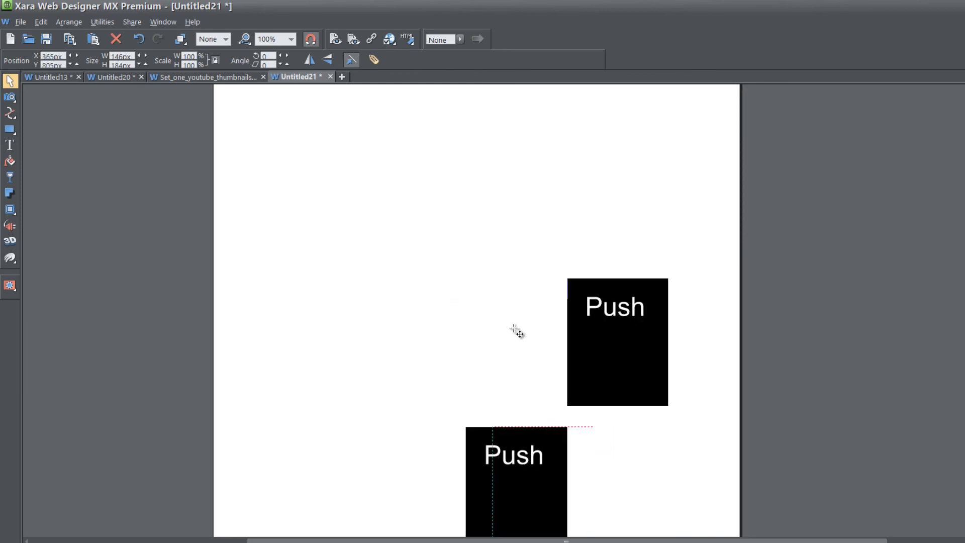
drag(531, 455, 443, 286)
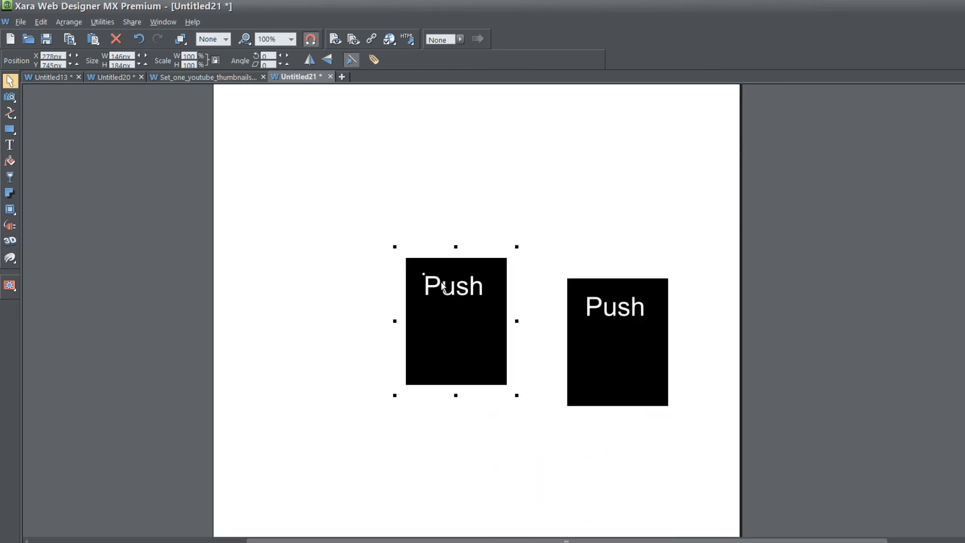